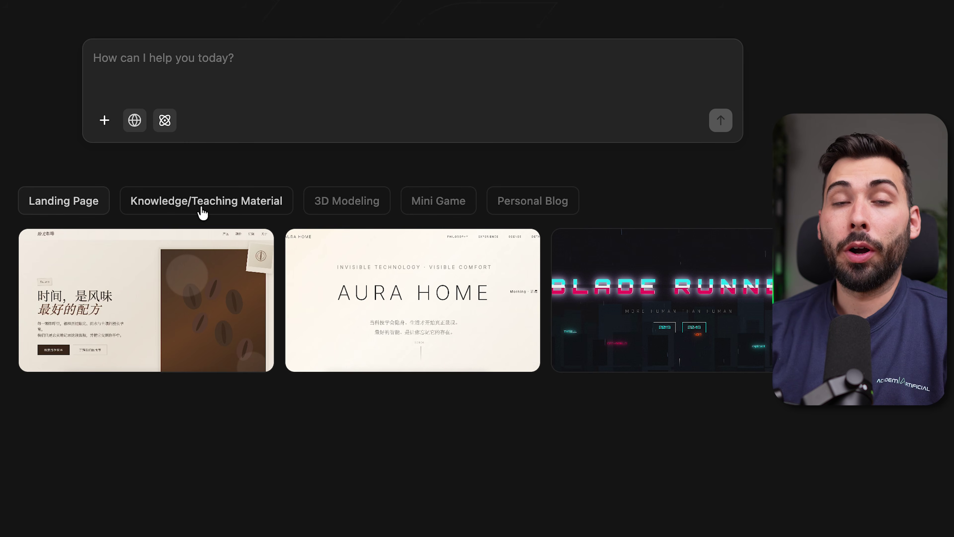
In a new agent chat, send a Spanish prompt to create "FocusFlow" with a task-and-timer MVP, landing page, business document, investor presentation and financial spreadsheet
{"action": "left_click", "coordinate": [203, 212]}
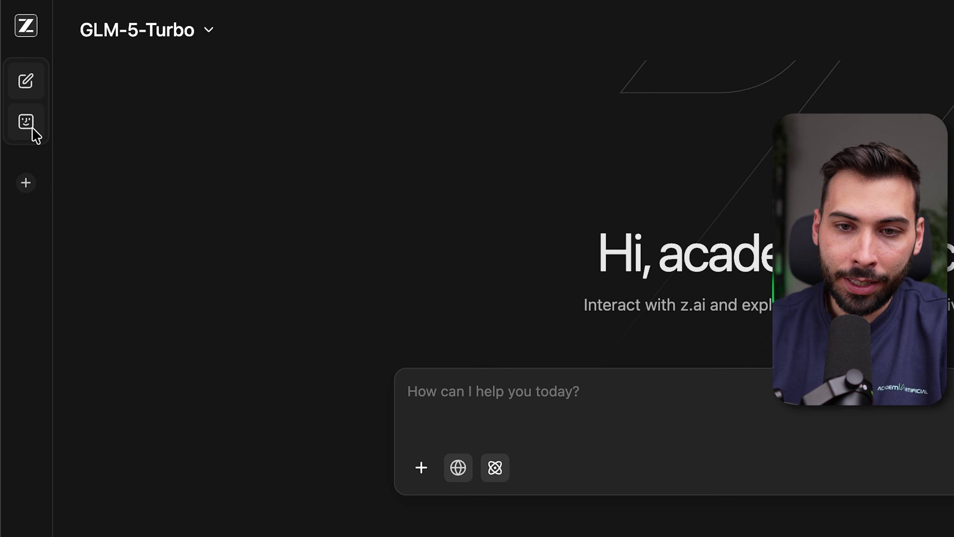
{"action": "left_click", "coordinate": [26, 125]}
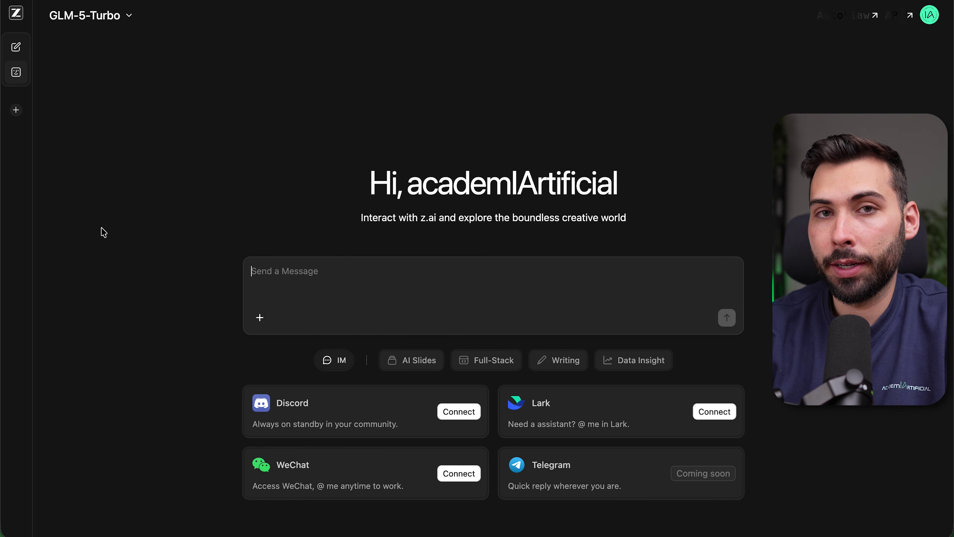
{"action": "type", "text": "Crea \"FocusFlow\", una app de productividad que organiza tareas en bloques de trabajo automáticos con IA; el agente debe generar un MVP funcional (gestión de tareas + timer). Además de la app, genera una landing con propuesta clara y CTA, también un documento explicando problema, solución y modelo de negocio. Por otro lado una una presentación breve para inversores y una hoja de cálculo con costes, ingresos estimados y punto de equilibrio, todo de forma automática y coherente."}
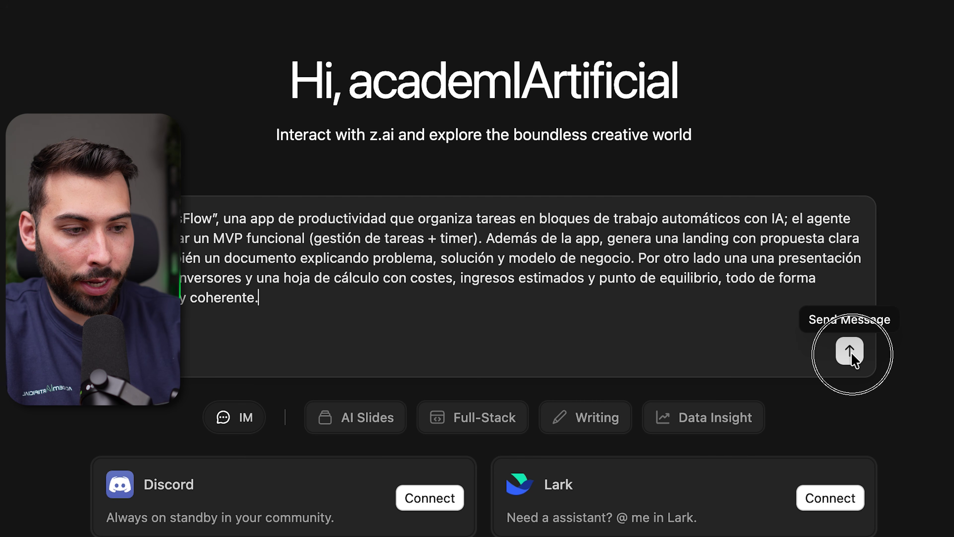
{"action": "left_click", "coordinate": [855, 357]}
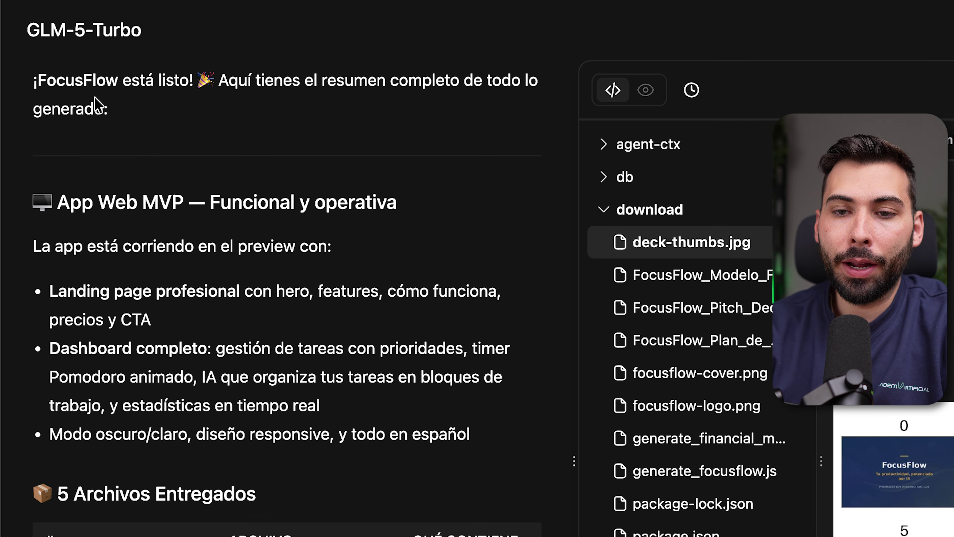
Review the agent's final summary of the FocusFlow app, the delivered files, the financial model and the task's file list
{"action": "scroll", "coordinate": [192, 104], "scroll_direction": "down", "scroll_amount": 10}
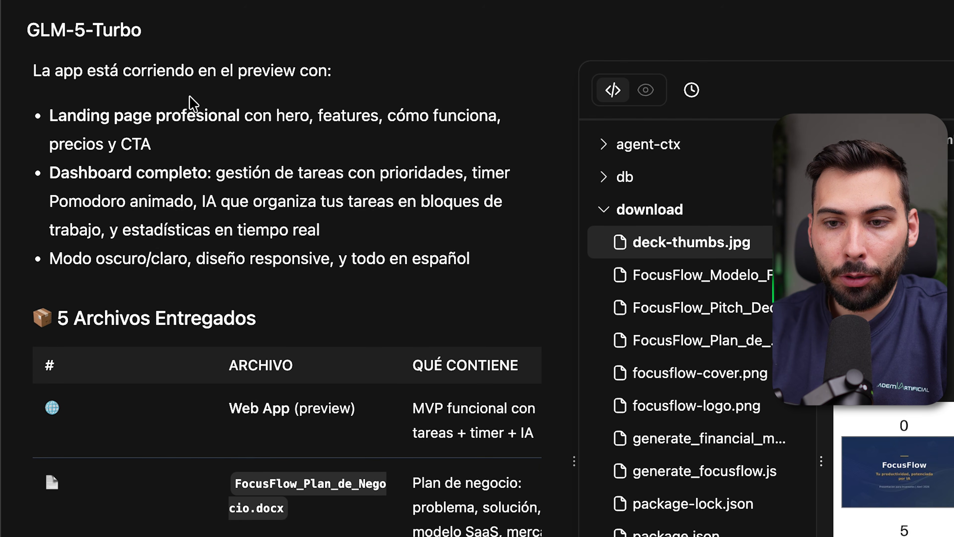
{"action": "scroll", "coordinate": [192, 104], "scroll_direction": "down", "scroll_amount": 2}
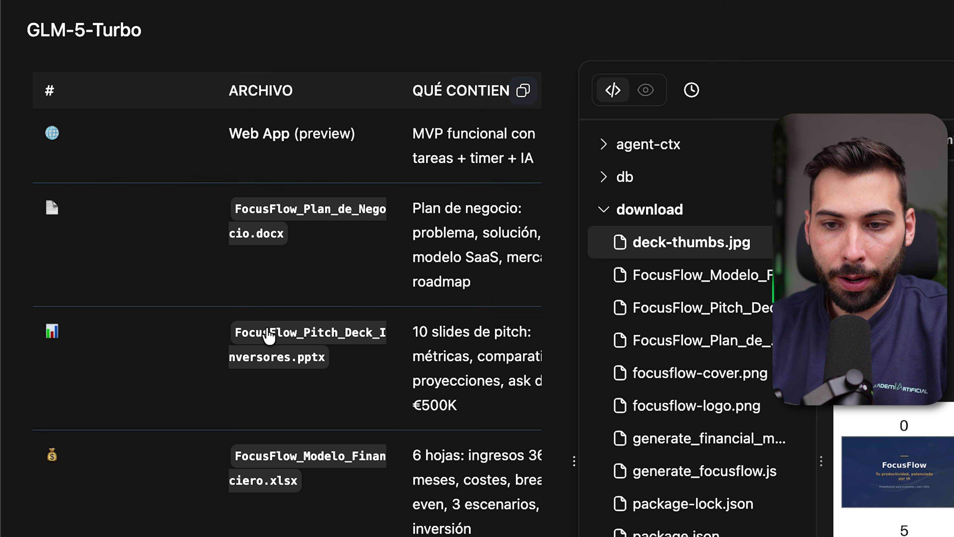
{"action": "scroll", "coordinate": [308, 370], "scroll_direction": "down", "scroll_amount": 5}
{"action": "scroll", "coordinate": [188, 214], "scroll_direction": "right", "scroll_amount": 1}
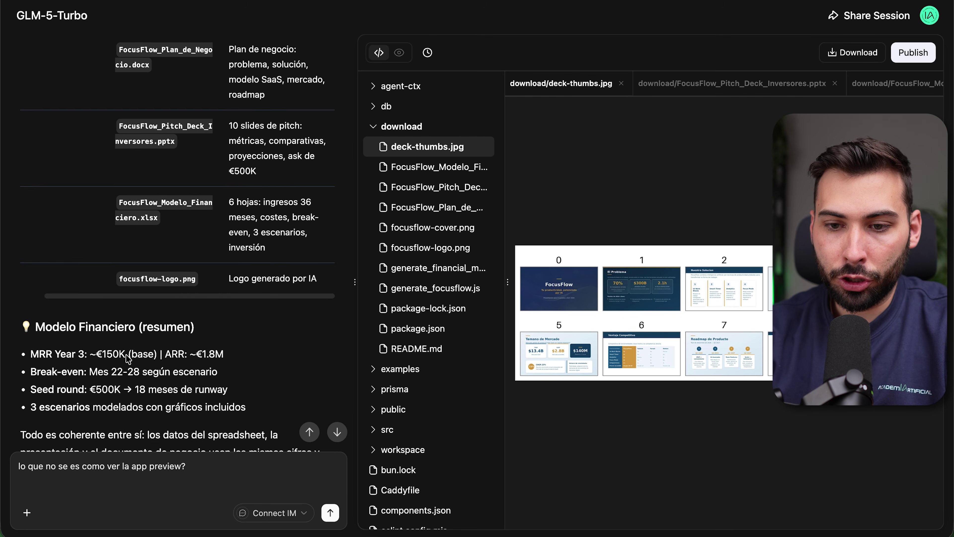
{"action": "scroll", "coordinate": [206, 405], "scroll_direction": "down", "scroll_amount": 5}
{"action": "scroll", "coordinate": [127, 359], "scroll_direction": "down", "scroll_amount": 3}
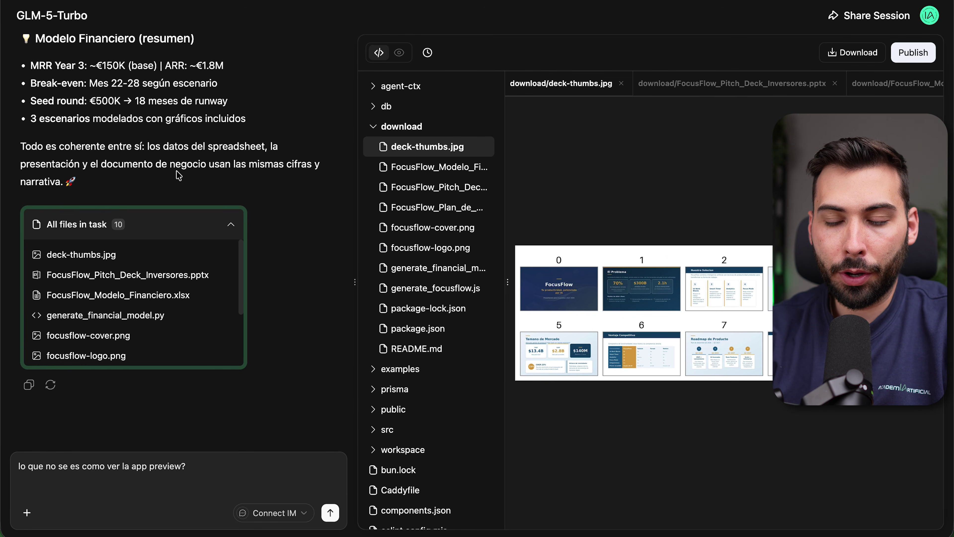
{"action": "scroll", "coordinate": [150, 312], "scroll_direction": "down", "scroll_amount": 4}
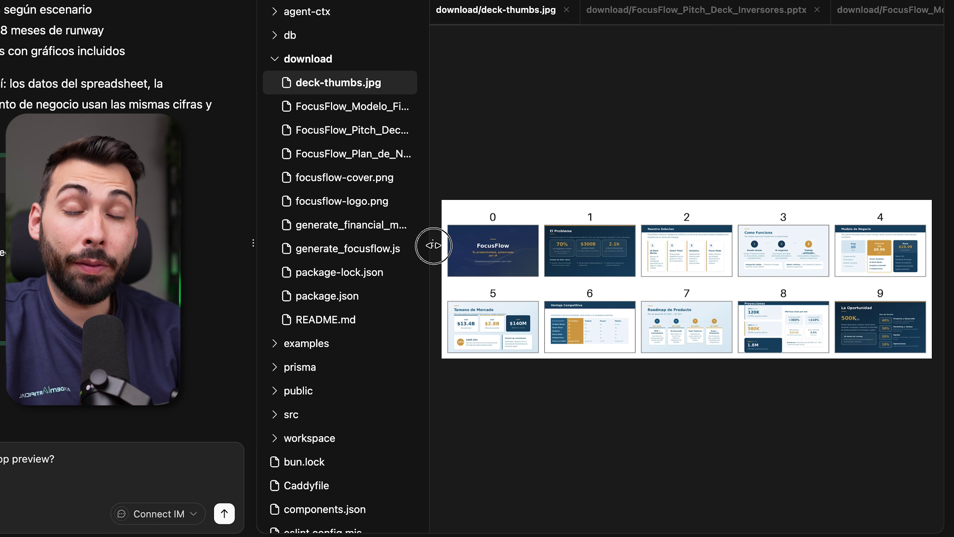
Widen the file list, open FocusFlow_Pitch_Deck_Inversores.pptx and page through the slides up to slide 5, Modelo de Negocio
{"action": "left_click_drag", "start_coordinate": [432, 245], "coordinate": [514, 242]}
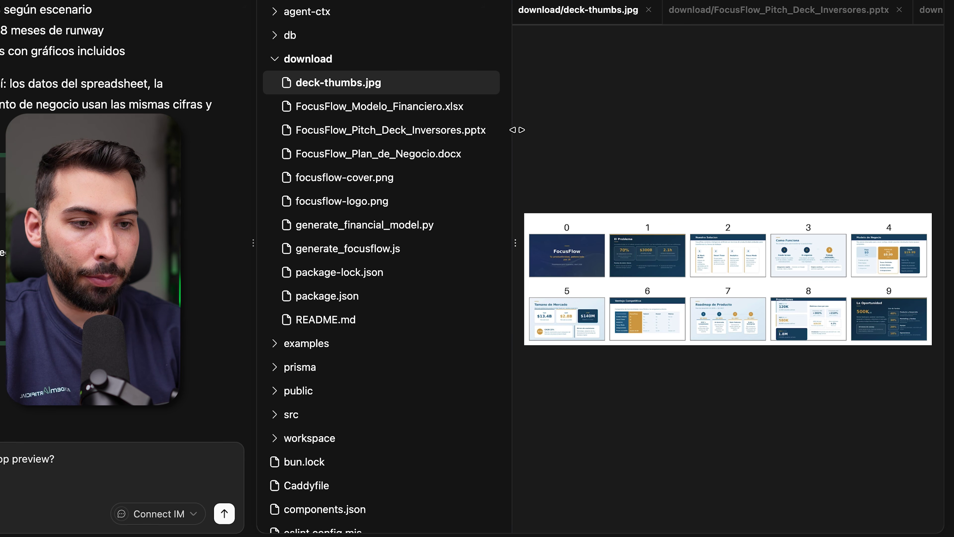
{"action": "left_click", "coordinate": [405, 135]}
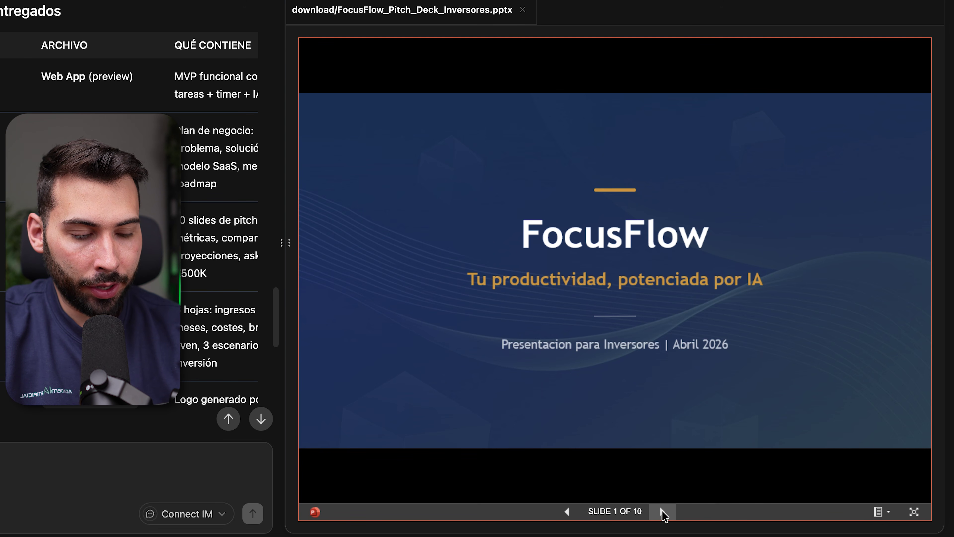
{"action": "left_click", "coordinate": [662, 511]}
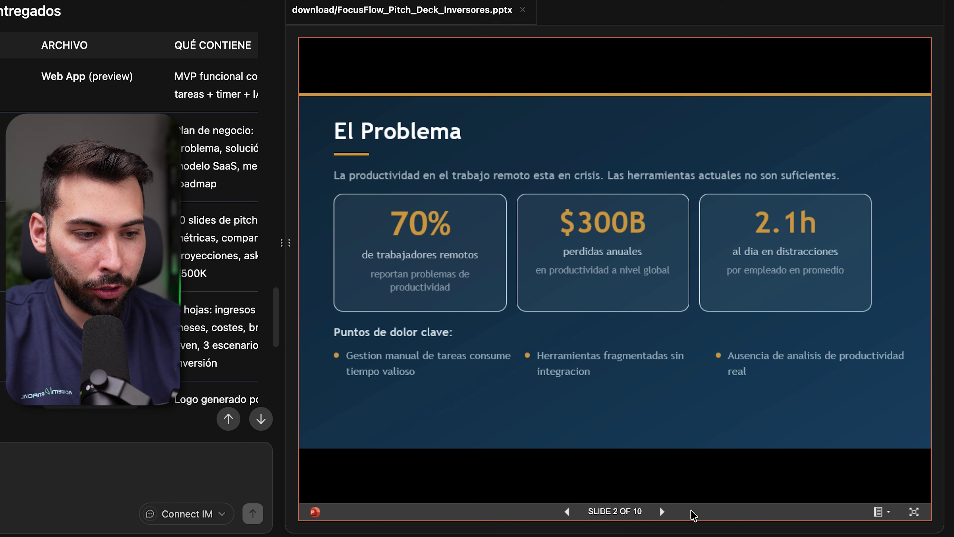
{"action": "left_click", "coordinate": [659, 512]}
{"action": "double_click", "coordinate": [662, 511]}
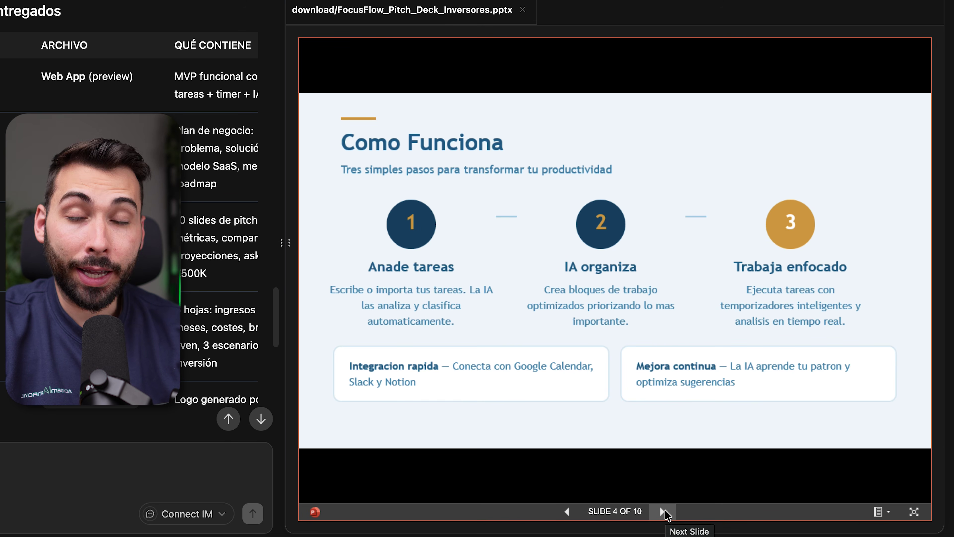
{"action": "left_click", "coordinate": [665, 510]}
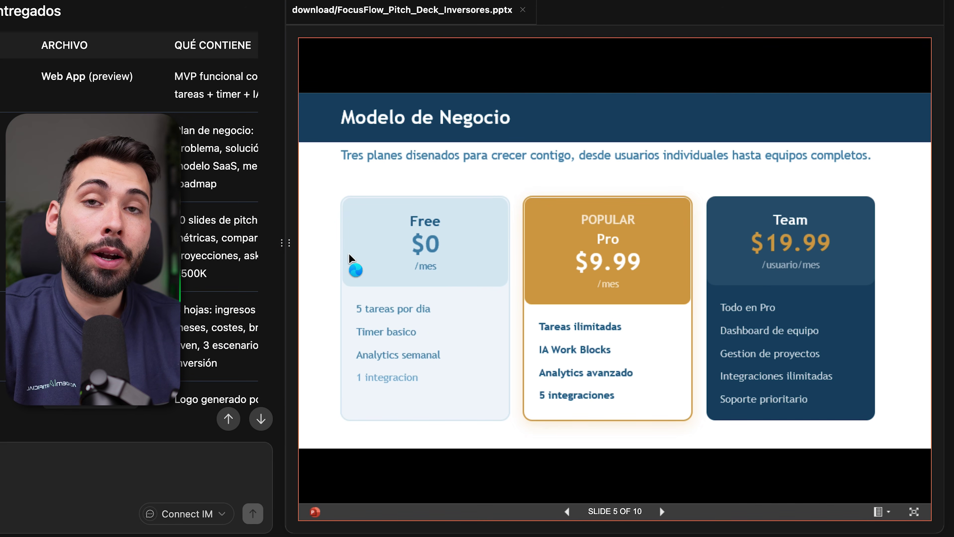
Open FocusFlow_Modelo_Financiero.xlsx with an enlarged preview and examine the model parameters and KPIs on the Resumen Ejecutivo sheet
{"action": "left_click_drag", "start_coordinate": [292, 242], "coordinate": [532, 242]}
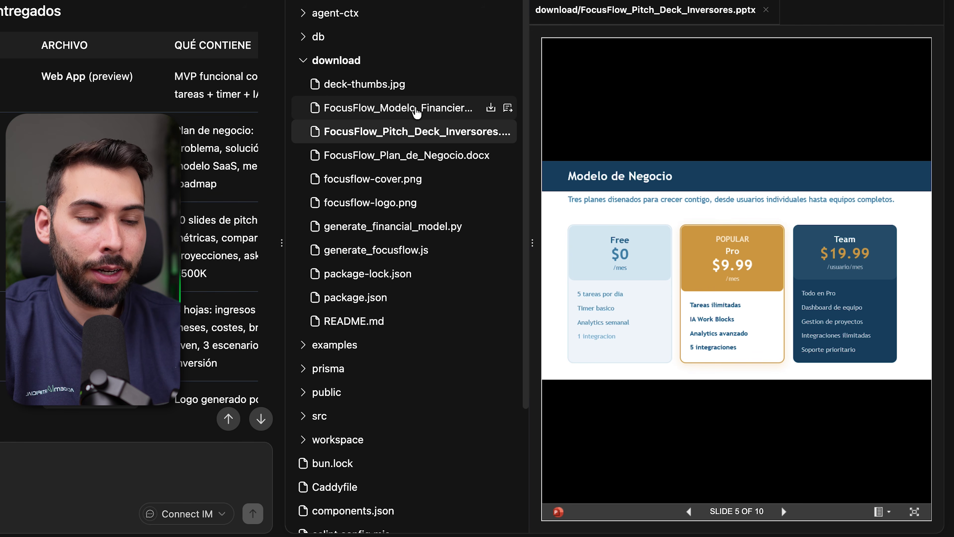
{"action": "left_click", "coordinate": [416, 109]}
{"action": "left_click_drag", "start_coordinate": [533, 242], "coordinate": [291, 256]}
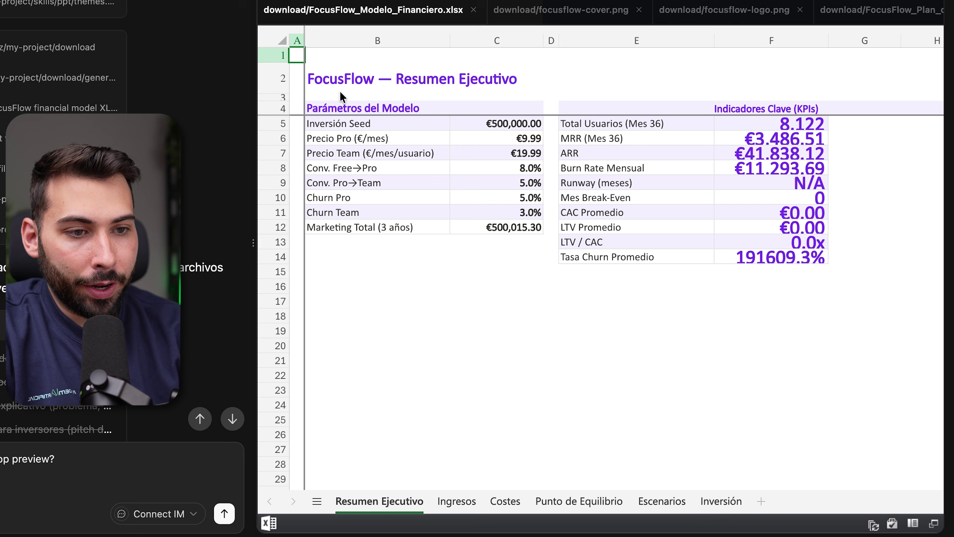
{"action": "left_click_drag", "start_coordinate": [342, 107], "coordinate": [775, 259]}
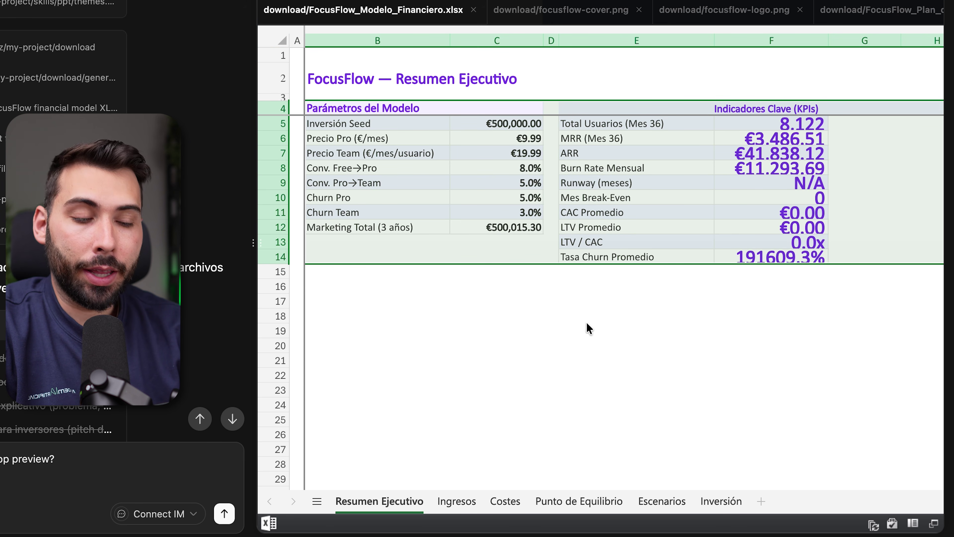
Examine the 36-month revenue projection and its MRR chart on the Ingresos sheet
{"action": "left_click", "coordinate": [455, 501]}
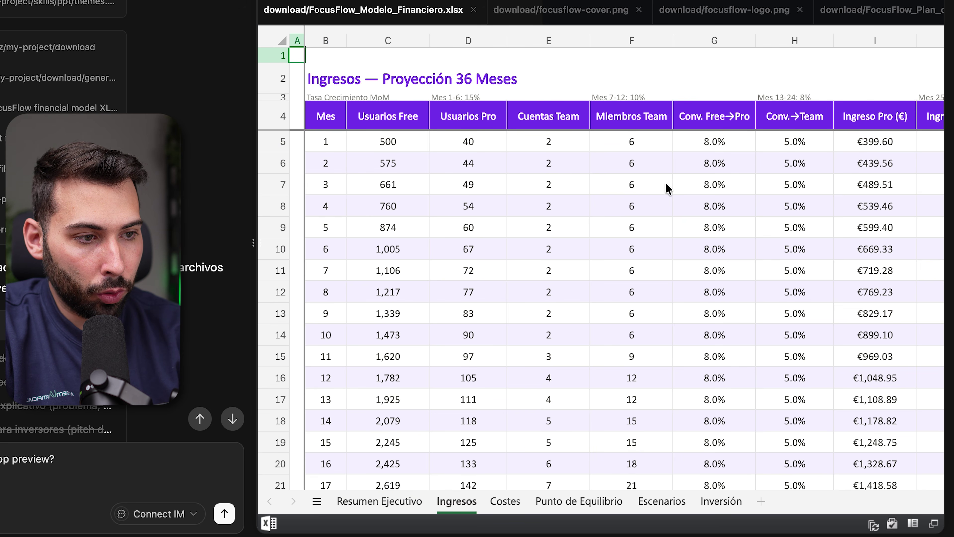
{"action": "scroll", "coordinate": [748, 278], "scroll_direction": "down", "scroll_amount": 5}
{"action": "scroll", "coordinate": [747, 278], "scroll_direction": "right", "scroll_amount": 5}
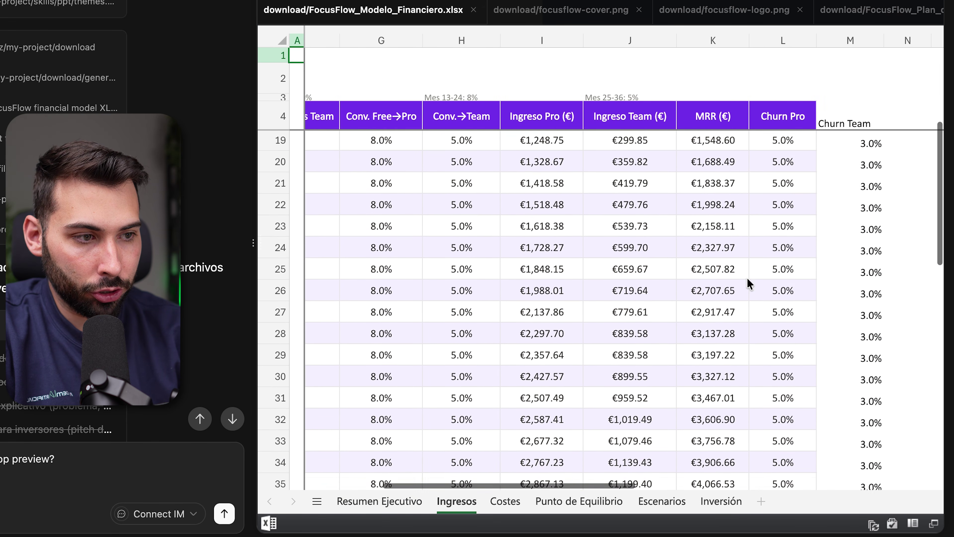
{"action": "scroll", "coordinate": [747, 283], "scroll_direction": "down", "scroll_amount": 10}
{"action": "scroll", "coordinate": [748, 284], "scroll_direction": "left", "scroll_amount": 5}
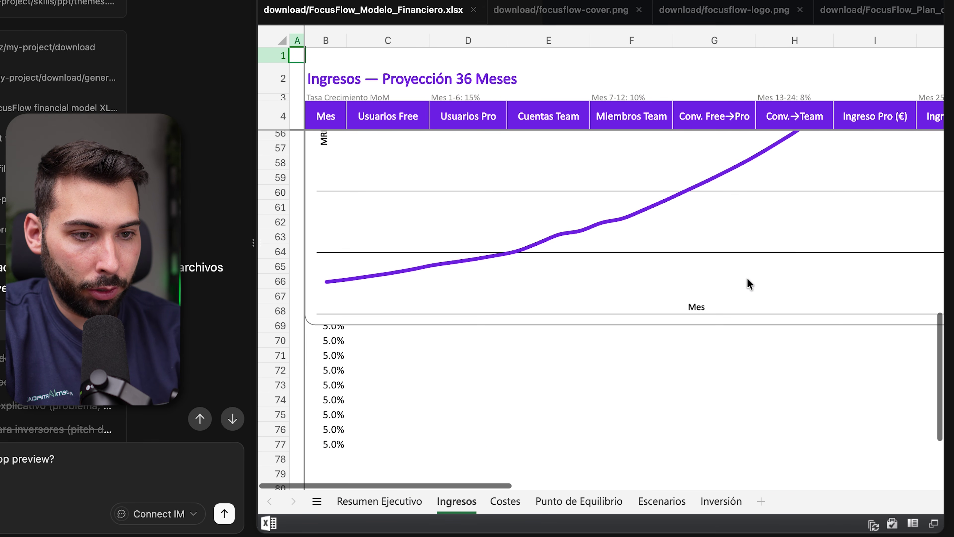
{"action": "scroll", "coordinate": [747, 282], "scroll_direction": "down", "scroll_amount": 5}
Examine the 36-month cost projection on the Costes sheet, including the personnel, OpEx and total cost columns
{"action": "left_click", "coordinate": [505, 500]}
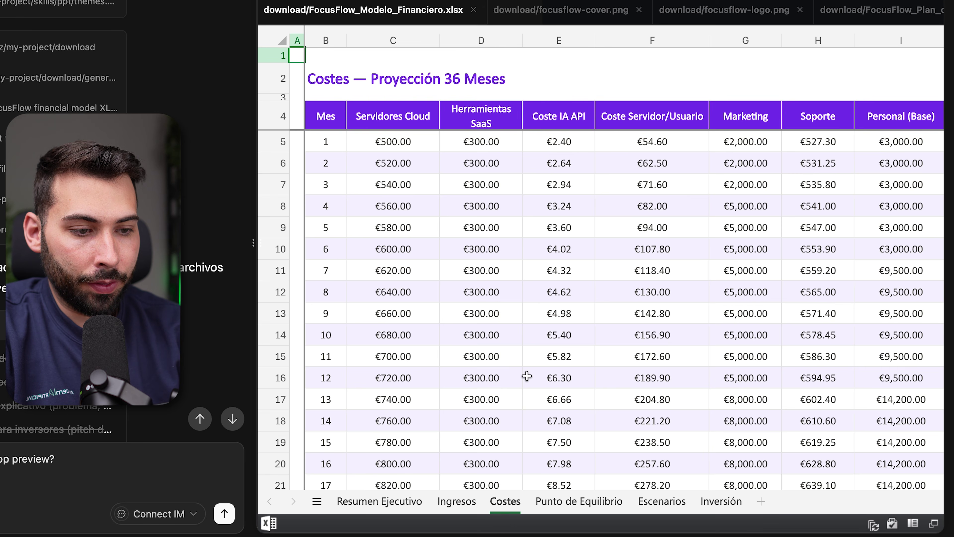
{"action": "scroll", "coordinate": [526, 376], "scroll_direction": "right", "scroll_amount": 3}
{"action": "scroll", "coordinate": [527, 375], "scroll_direction": "down", "scroll_amount": 5}
{"action": "scroll", "coordinate": [527, 376], "scroll_direction": "right", "scroll_amount": 3}
{"action": "scroll", "coordinate": [527, 375], "scroll_direction": "down", "scroll_amount": 2}
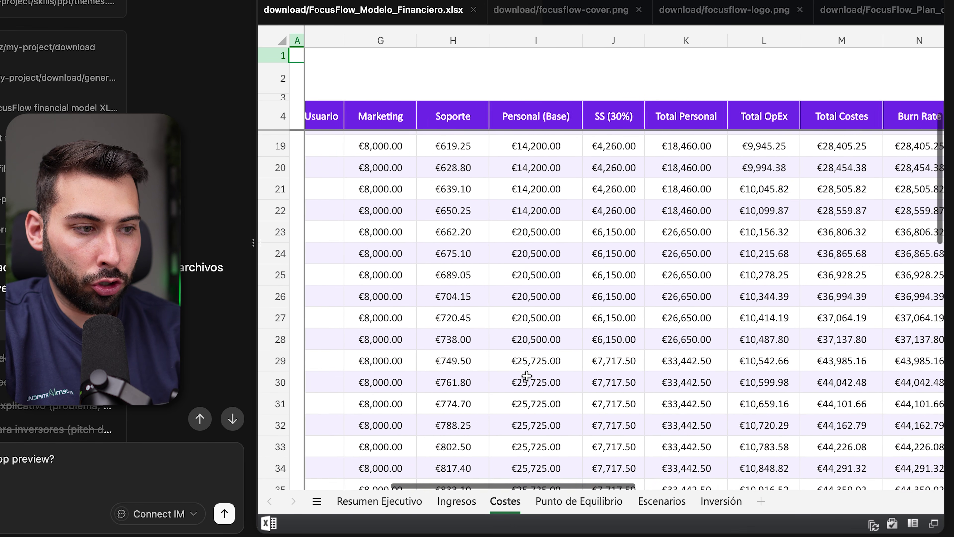
{"action": "scroll", "coordinate": [527, 376], "scroll_direction": "down", "scroll_amount": 5}
{"action": "scroll", "coordinate": [527, 375], "scroll_direction": "right", "scroll_amount": 2}
Examine the break-even table and the revenue versus cost chart on the Punto de Equilibrio sheet
{"action": "left_click", "coordinate": [579, 501]}
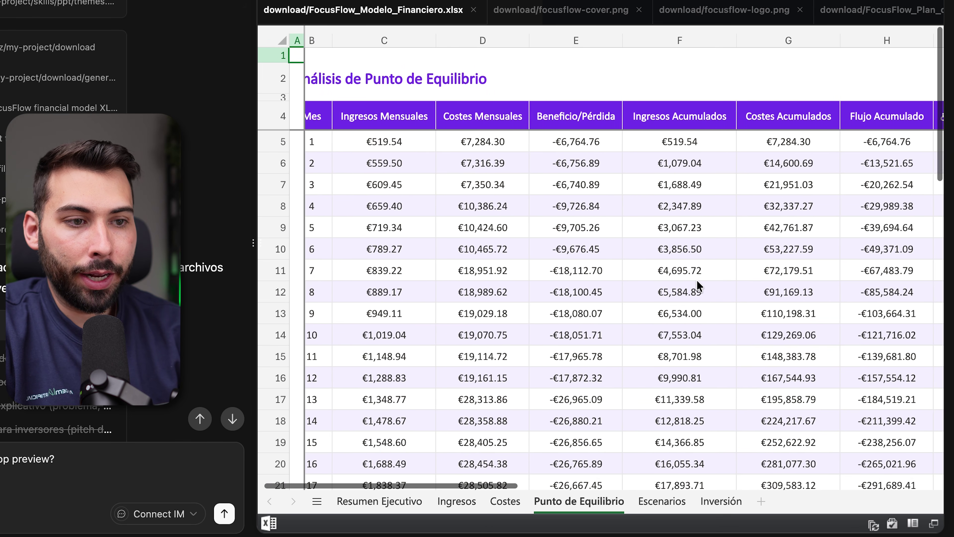
{"action": "scroll", "coordinate": [697, 286], "scroll_direction": "right", "scroll_amount": 2}
{"action": "scroll", "coordinate": [696, 286], "scroll_direction": "down", "scroll_amount": 10}
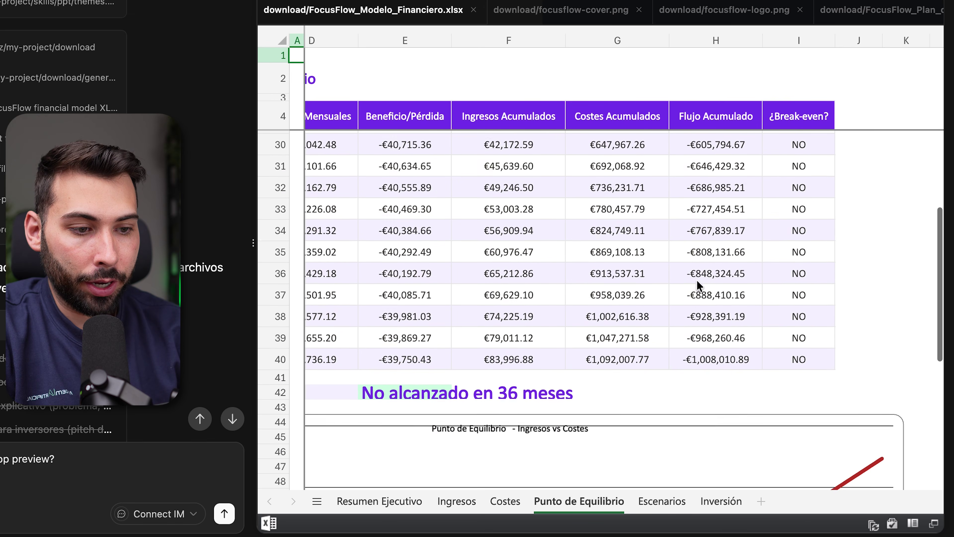
{"action": "scroll", "coordinate": [640, 303], "scroll_direction": "down", "scroll_amount": 8}
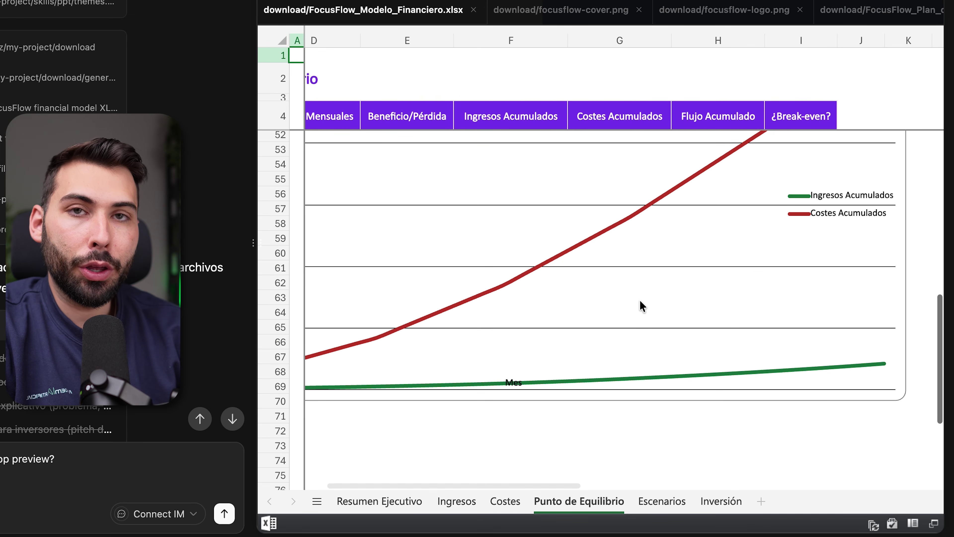
Review the scenario comparison on the Escenarios sheet and the seed funding plan on the Inversión sheet
{"action": "left_click", "coordinate": [661, 501]}
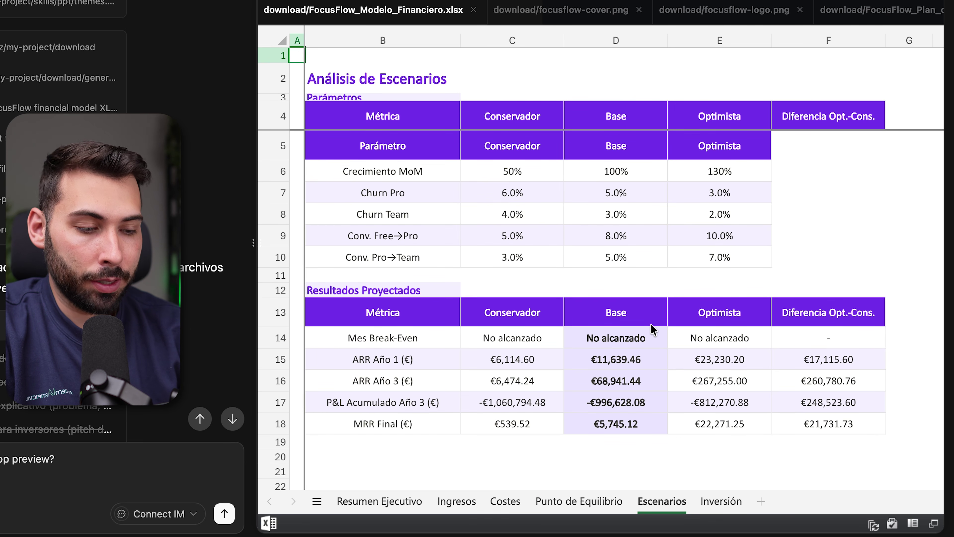
{"action": "left_click", "coordinate": [725, 502]}
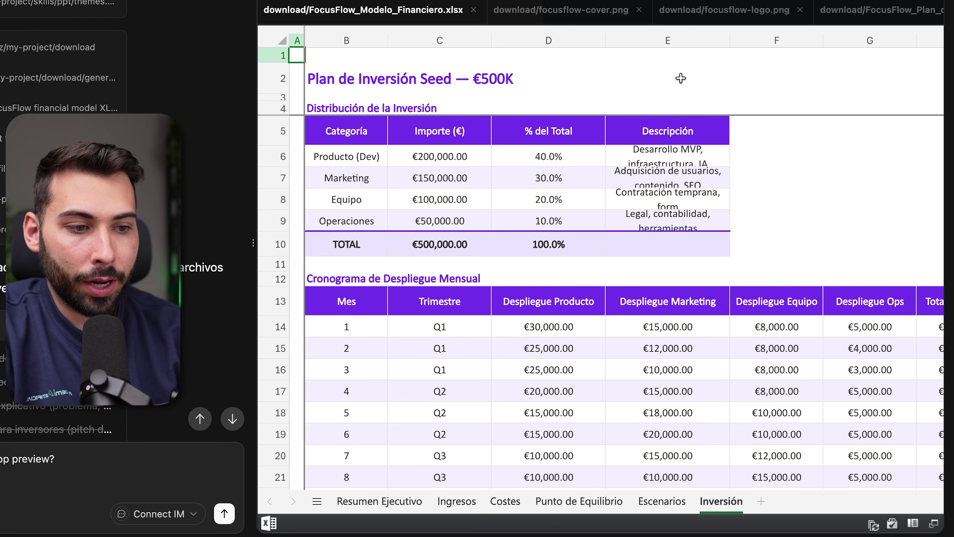
{"action": "scroll", "coordinate": [625, 394], "scroll_direction": "down", "scroll_amount": 7}
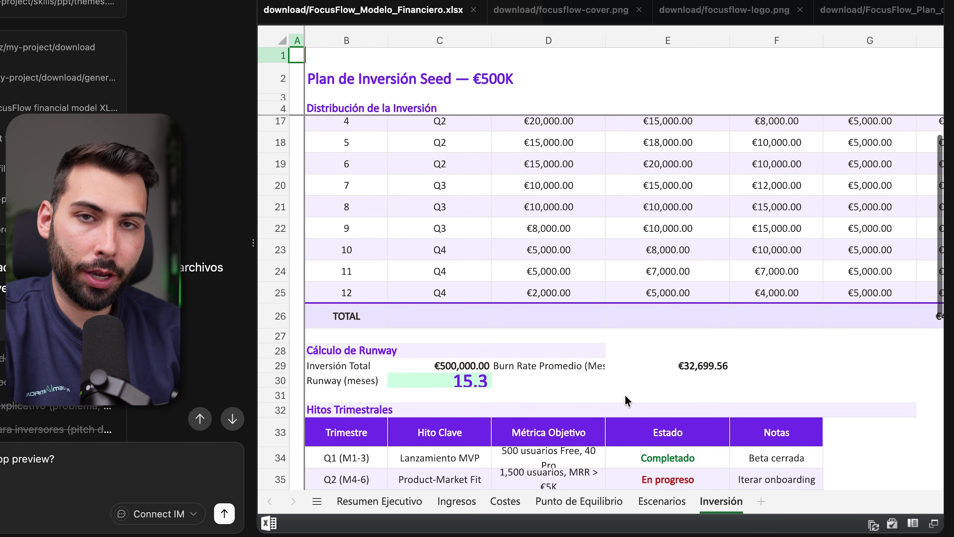
Bring back the file list, open FocusFlow_Plan_de_Negocio.docx and read through to section 3, La Solucion: FocusFlow
{"action": "left_click_drag", "start_coordinate": [254, 248], "coordinate": [251, 248]}
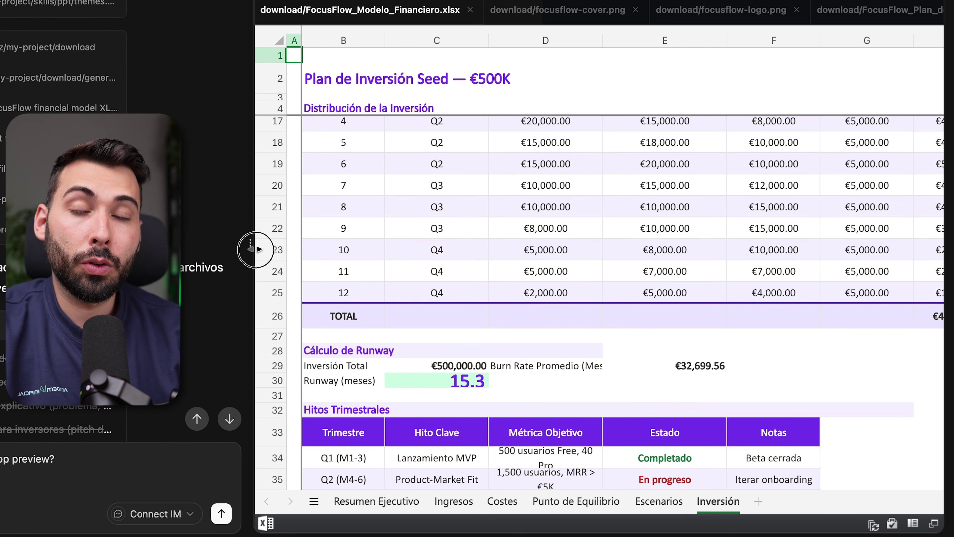
{"action": "left_click", "coordinate": [259, 249]}
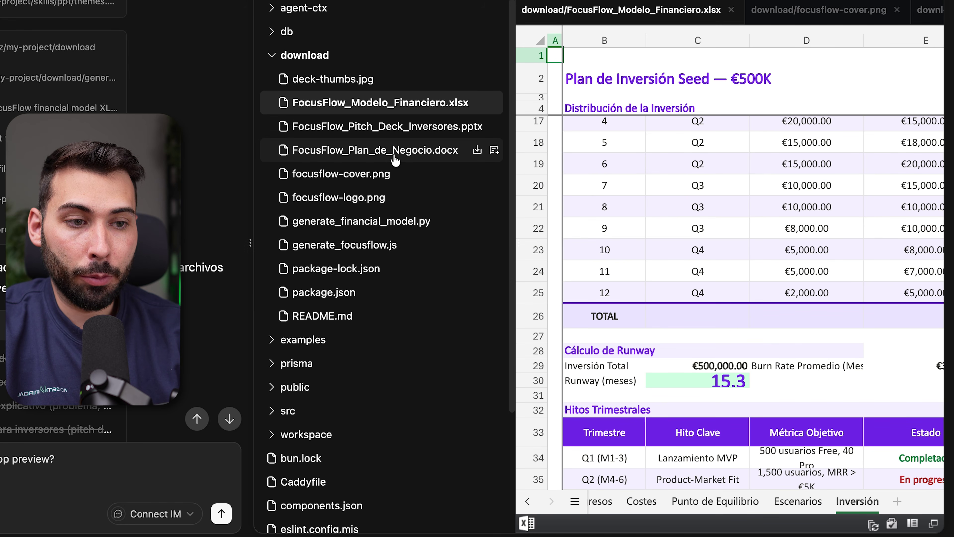
{"action": "left_click", "coordinate": [380, 152]}
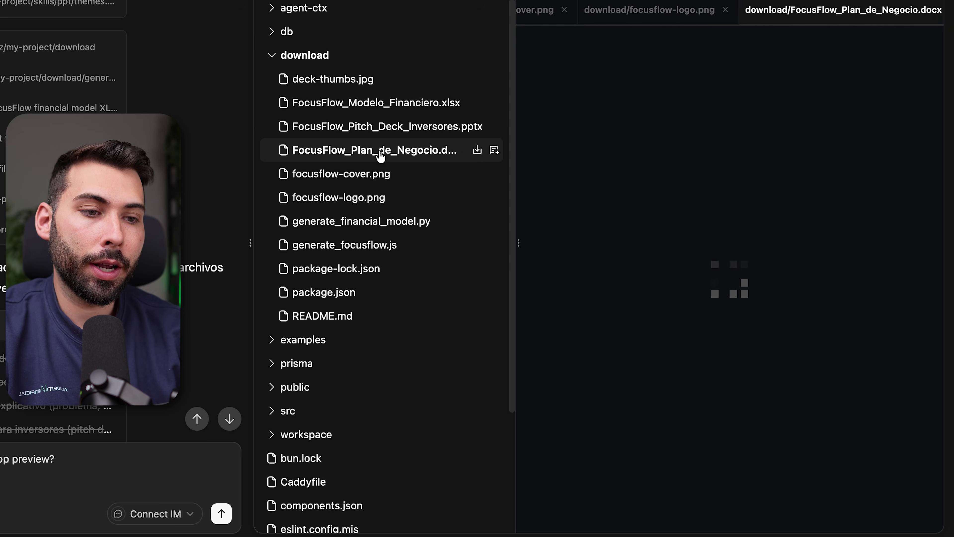
{"action": "scroll", "coordinate": [642, 329], "scroll_direction": "down", "scroll_amount": 10}
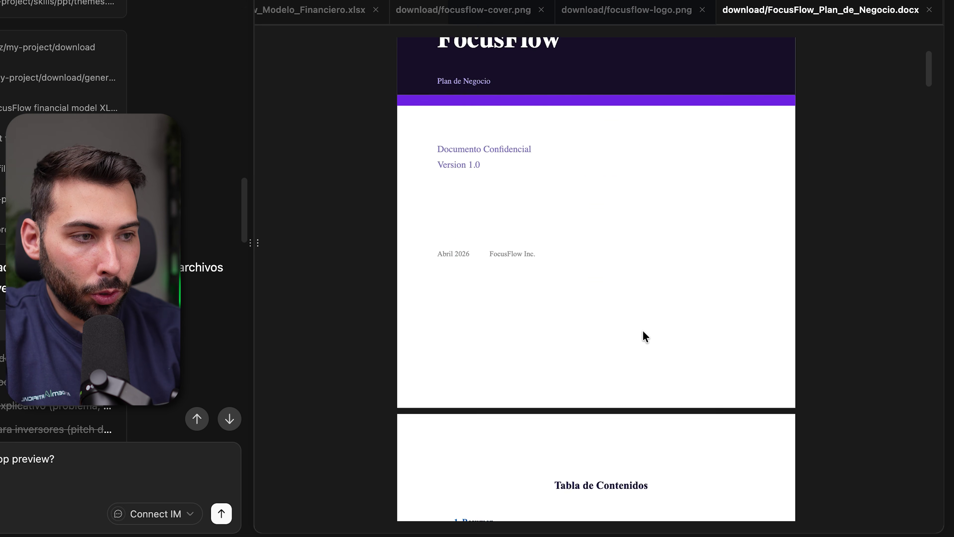
{"action": "scroll", "coordinate": [642, 330], "scroll_direction": "down", "scroll_amount": 15}
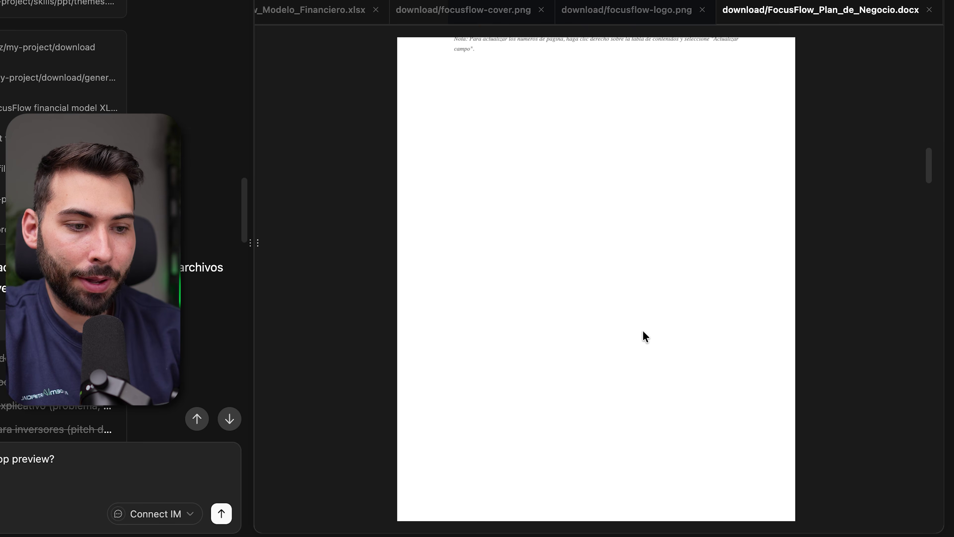
{"action": "scroll", "coordinate": [642, 330], "scroll_direction": "down", "scroll_amount": 15}
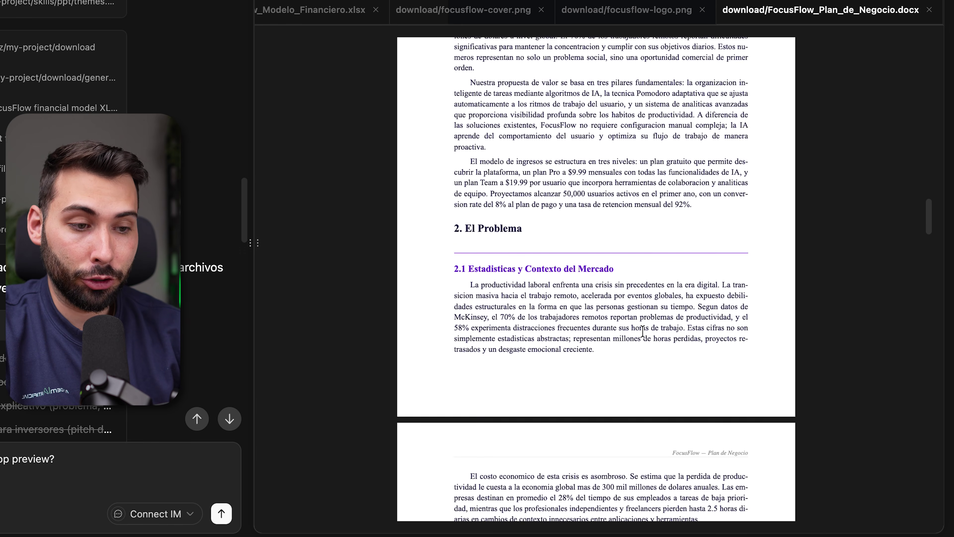
{"action": "scroll", "coordinate": [643, 329], "scroll_direction": "down", "scroll_amount": 15}
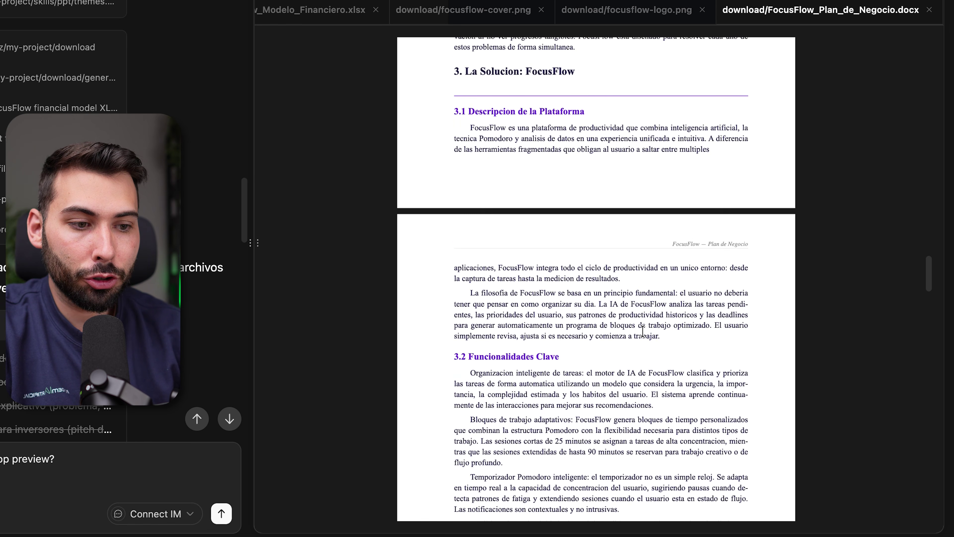
Read the business plan on to section 5, Analisis de Mercado, and open the FocusFlow app preview in its own tab
{"action": "scroll", "coordinate": [642, 331], "scroll_direction": "down", "scroll_amount": 15}
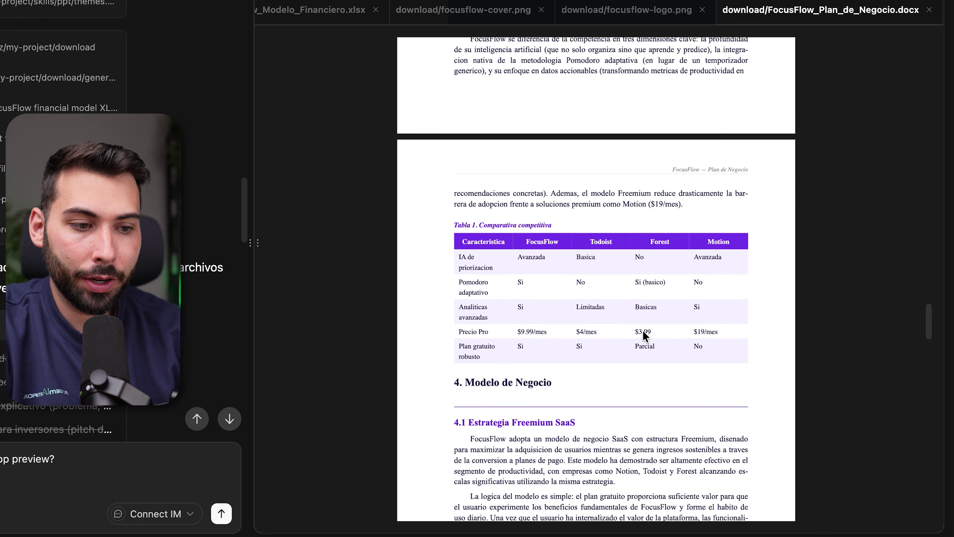
{"action": "scroll", "coordinate": [643, 330], "scroll_direction": "down", "scroll_amount": 5}
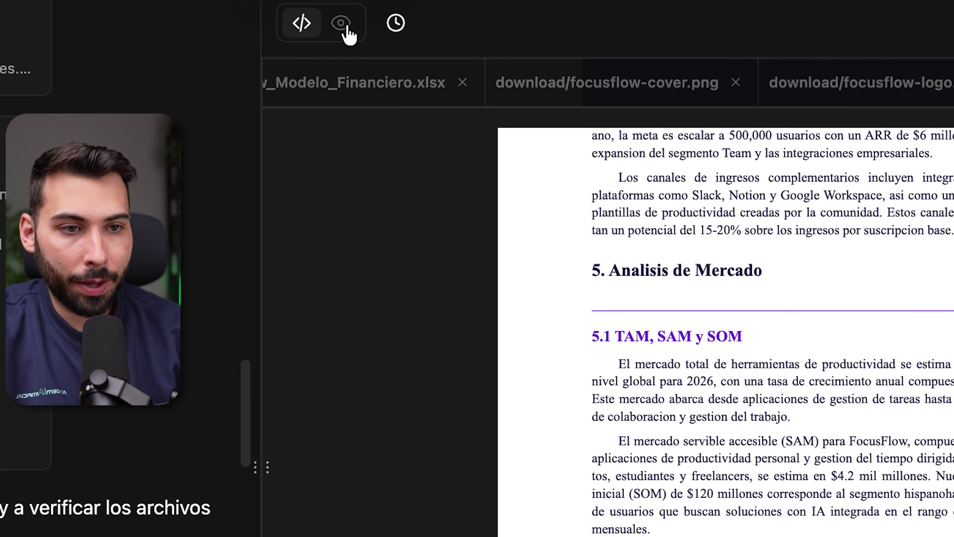
{"action": "left_click", "coordinate": [345, 26]}
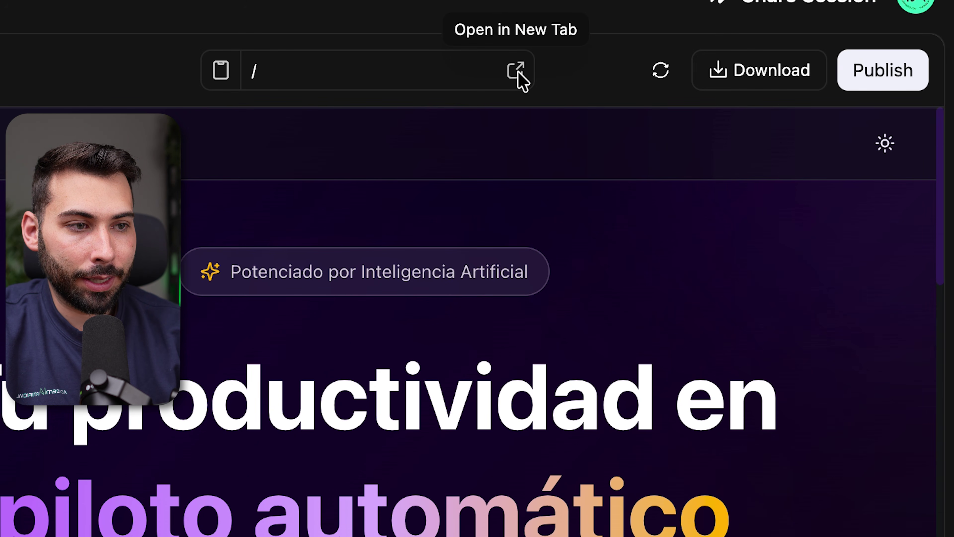
{"action": "left_click", "coordinate": [517, 71]}
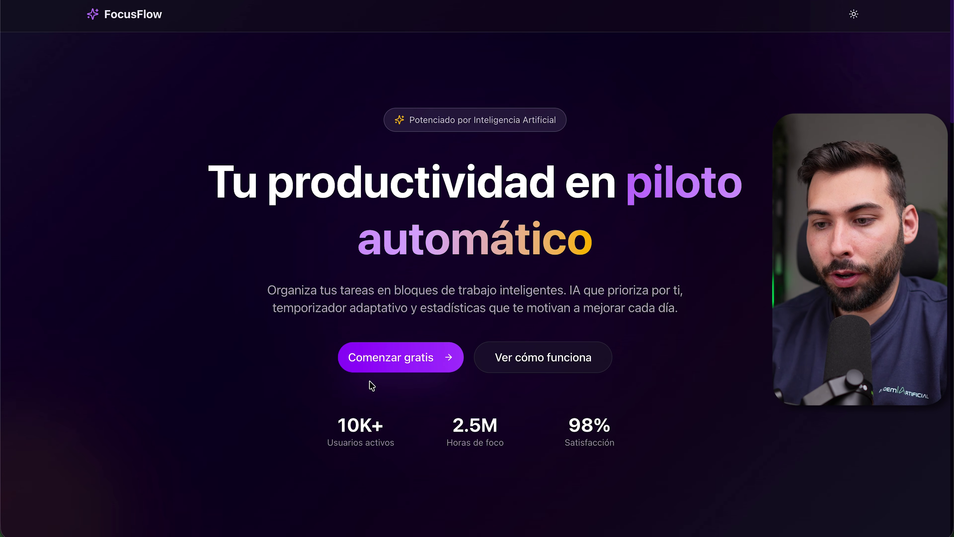
Review the FocusFlow landing page, covering the hero, features, Cómo funciona steps, pricing plans and closing call to action
{"action": "scroll", "coordinate": [725, 406], "scroll_direction": "down", "scroll_amount": 3}
{"action": "scroll", "coordinate": [724, 405], "scroll_direction": "up", "scroll_amount": 2}
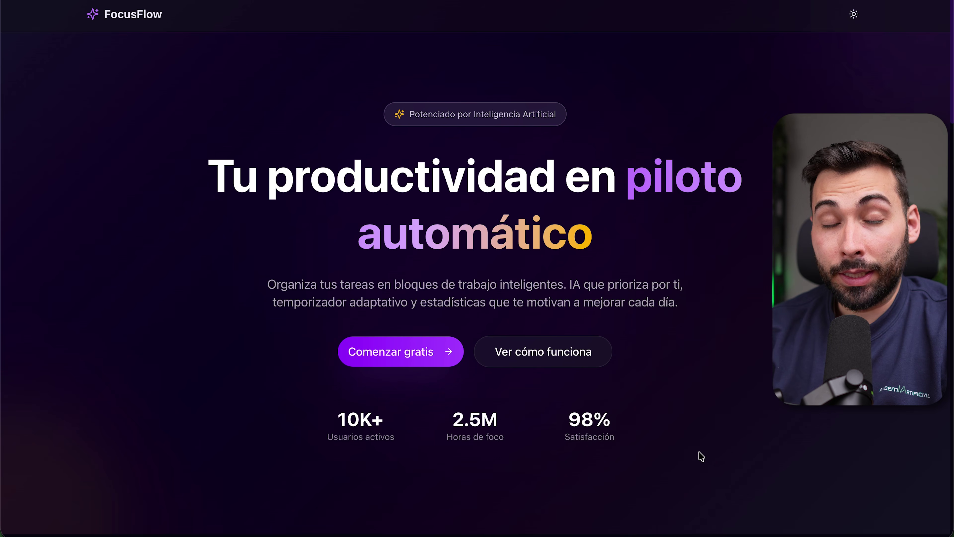
{"action": "scroll", "coordinate": [710, 428], "scroll_direction": "down", "scroll_amount": 7}
{"action": "scroll", "coordinate": [701, 455], "scroll_direction": "down", "scroll_amount": 10}
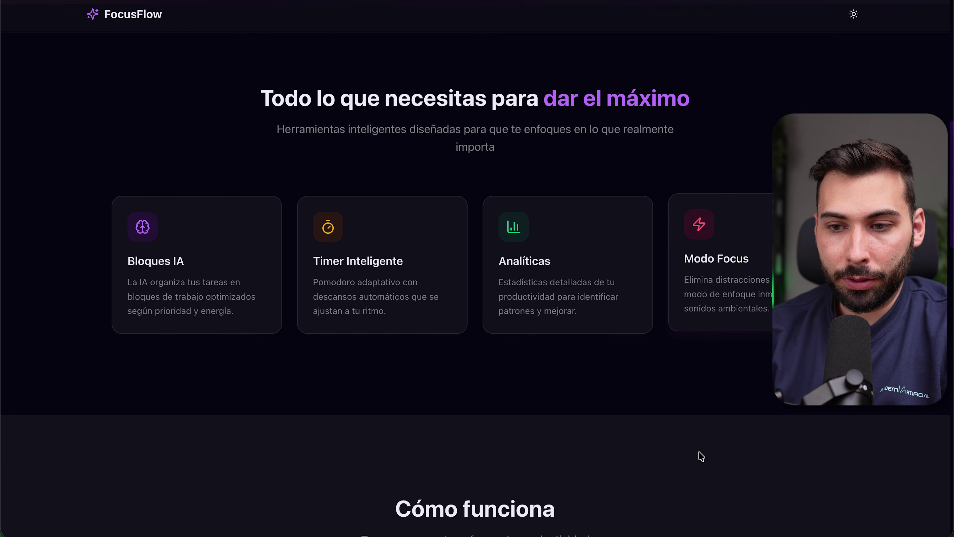
{"action": "scroll", "coordinate": [701, 456], "scroll_direction": "down", "scroll_amount": 3}
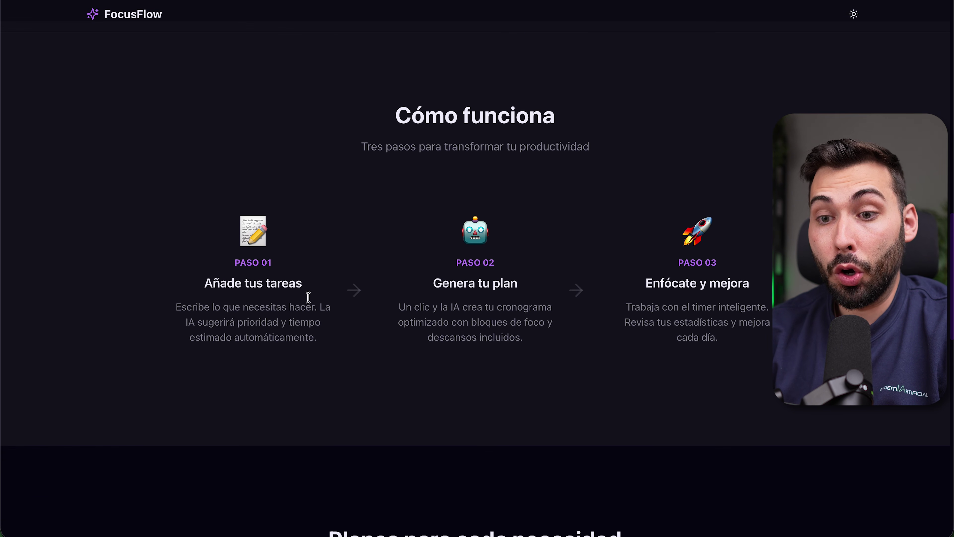
{"action": "scroll", "coordinate": [652, 420], "scroll_direction": "down", "scroll_amount": 15}
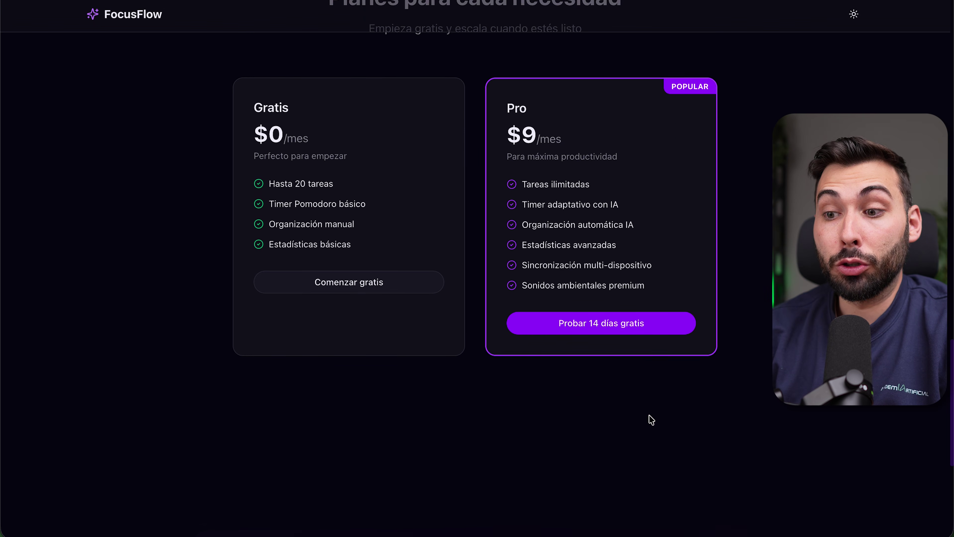
{"action": "scroll", "coordinate": [651, 420], "scroll_direction": "down", "scroll_amount": 8}
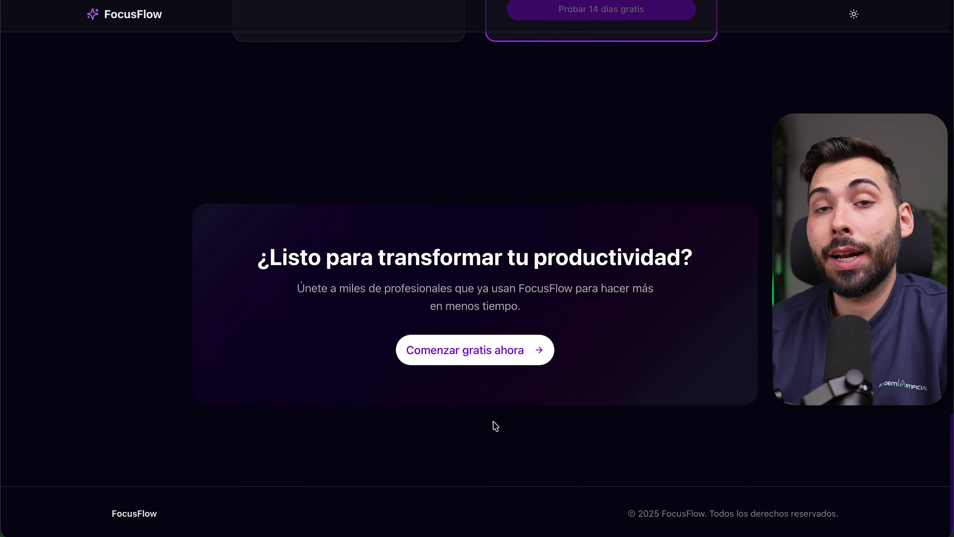
Enter the FocusFlow dashboard from the closing call to action and create a task titled Ejemplo with Alta priority
{"action": "left_click", "coordinate": [494, 349]}
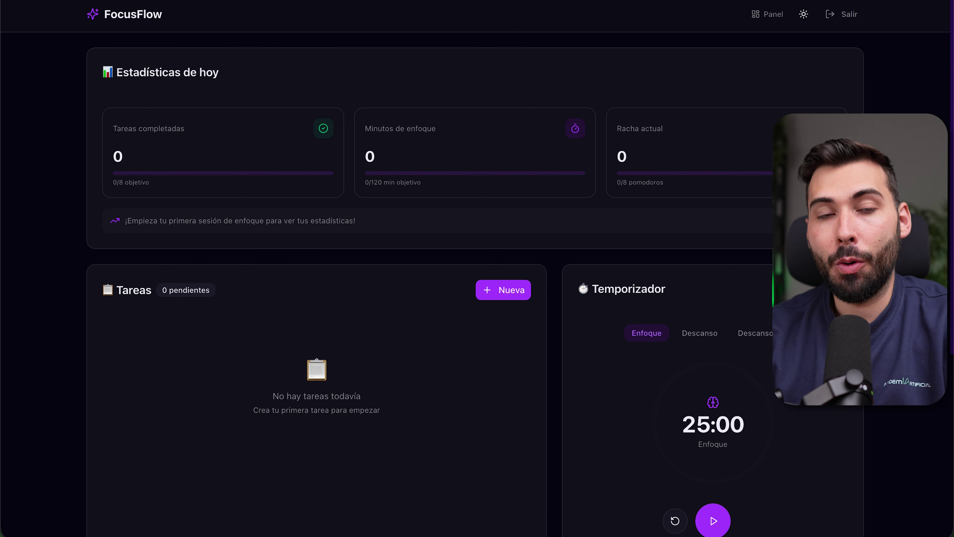
{"action": "left_click", "coordinate": [502, 293]}
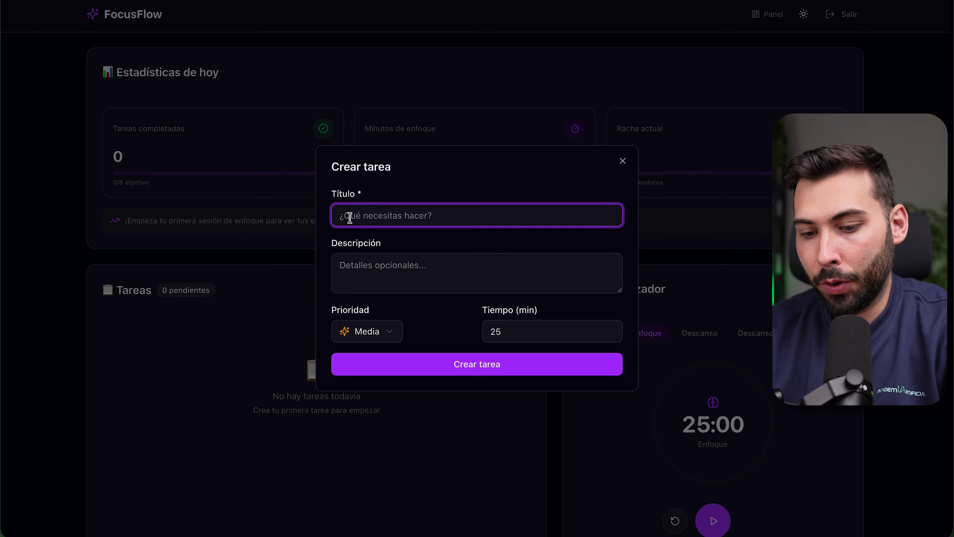
{"action": "type", "text": "Ejemplo"}
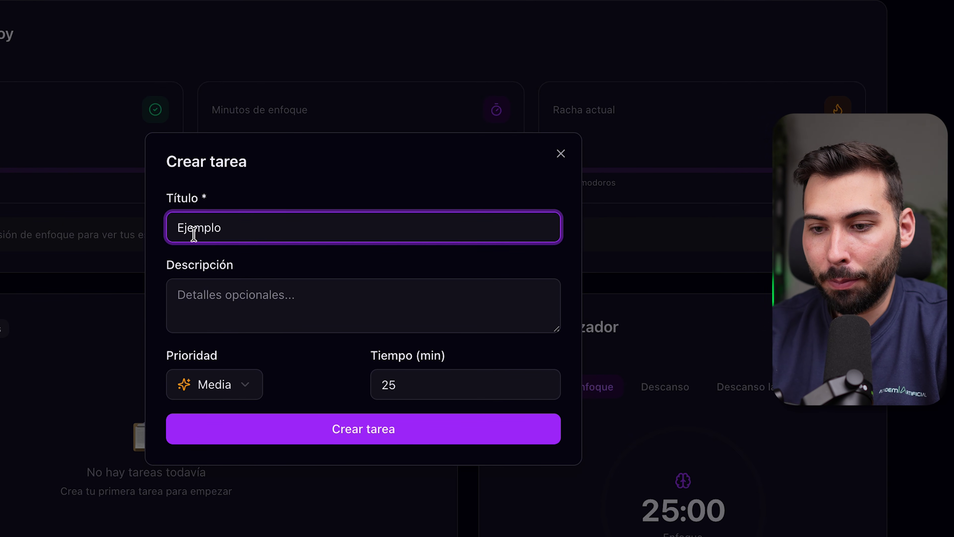
{"action": "left_click", "coordinate": [214, 384]}
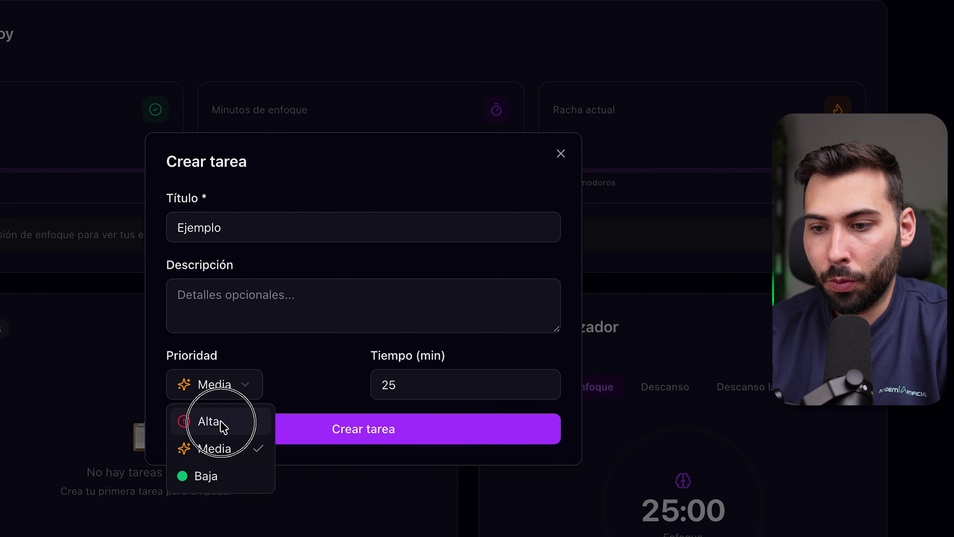
{"action": "left_click", "coordinate": [208, 420]}
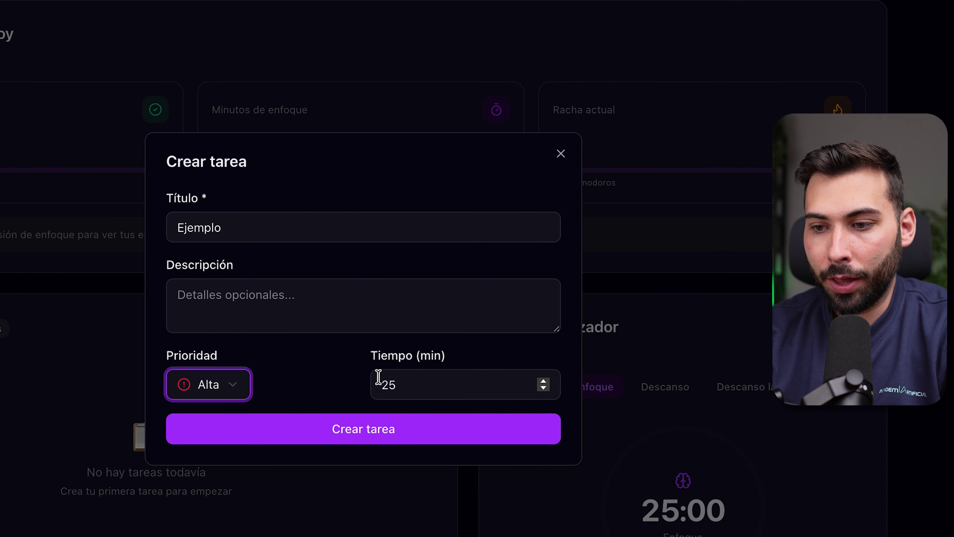
{"action": "left_click", "coordinate": [374, 440]}
Mark the Ejemplo task as completed, check the timer and Bloques IA sections, and change the dashboard to the light theme
{"action": "scroll", "coordinate": [114, 297], "scroll_direction": "down", "scroll_amount": 1}
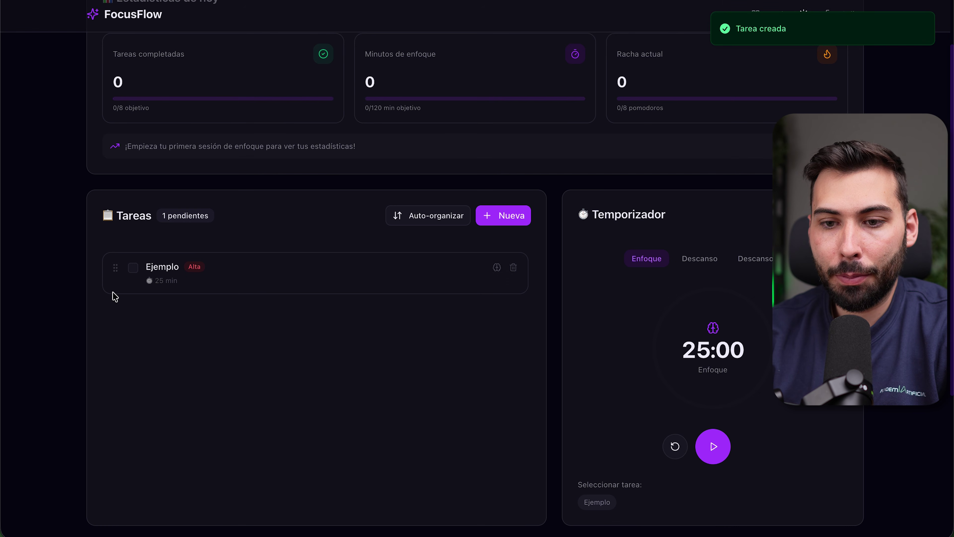
{"action": "left_click", "coordinate": [133, 267]}
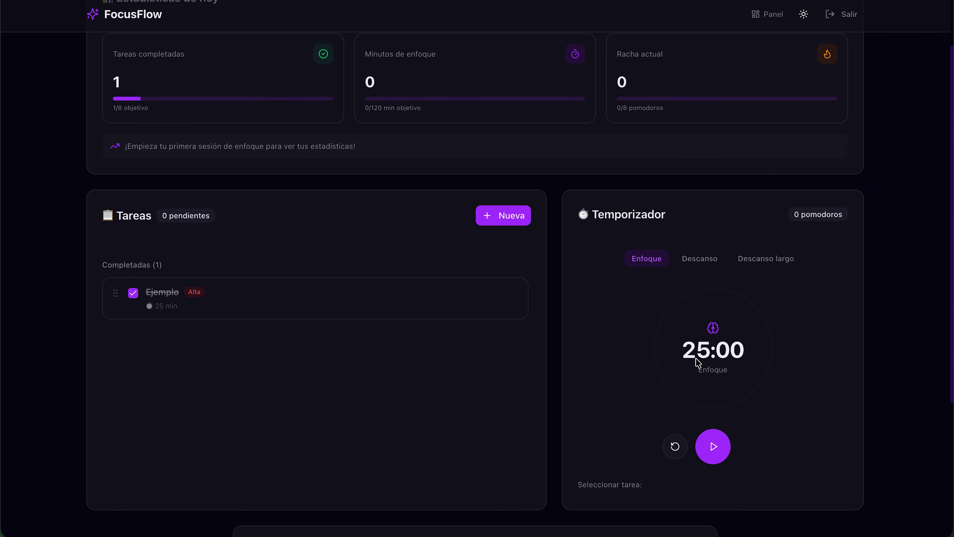
{"action": "scroll", "coordinate": [695, 361], "scroll_direction": "down", "scroll_amount": 5}
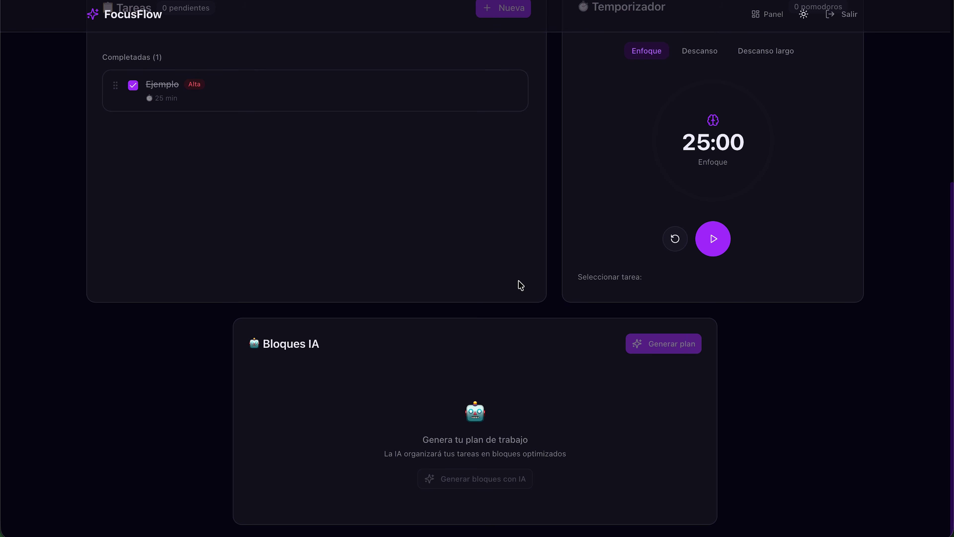
{"action": "scroll", "coordinate": [520, 285], "scroll_direction": "up", "scroll_amount": 7}
{"action": "left_click", "coordinate": [803, 15]}
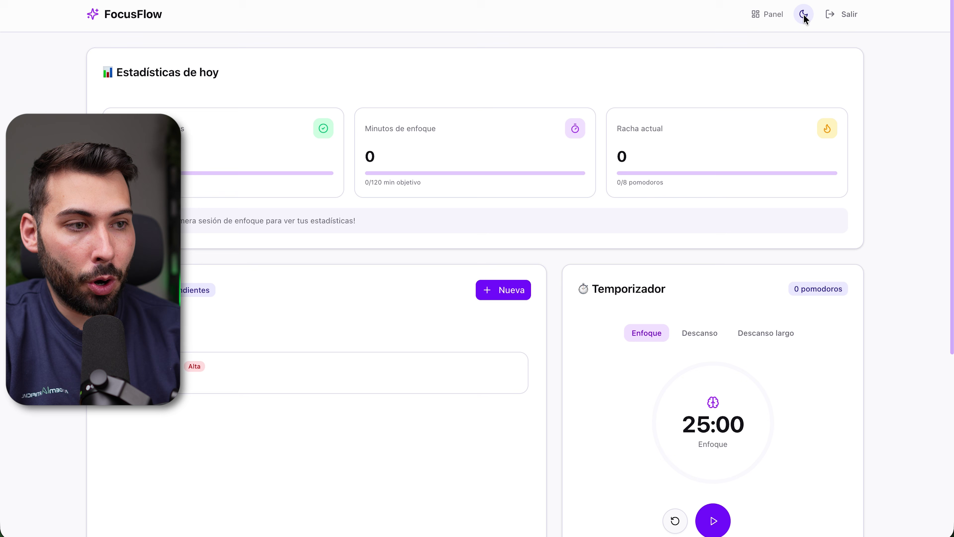
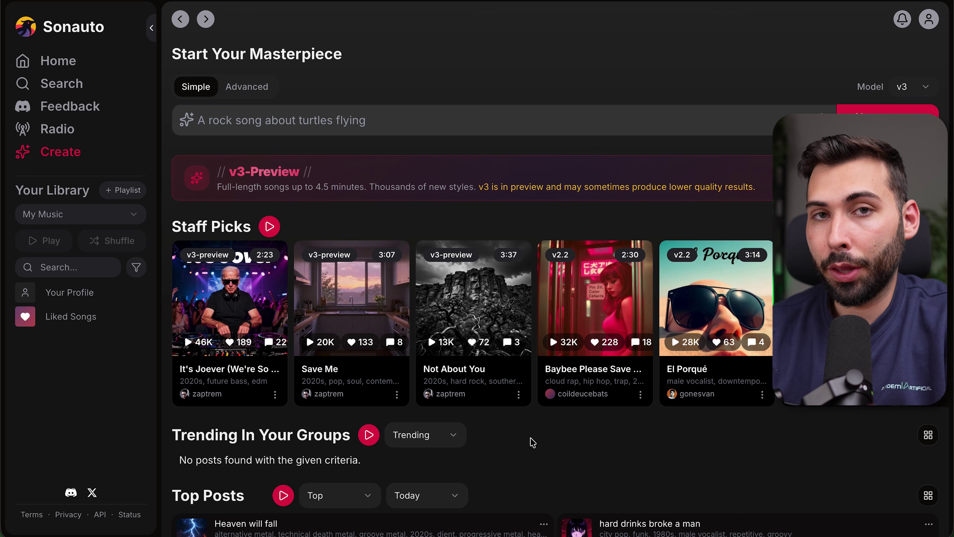
Switch to Sonauto and filter the Top Posts to This month
{"action": "scroll", "coordinate": [580, 485], "scroll_direction": "down", "scroll_amount": 8}
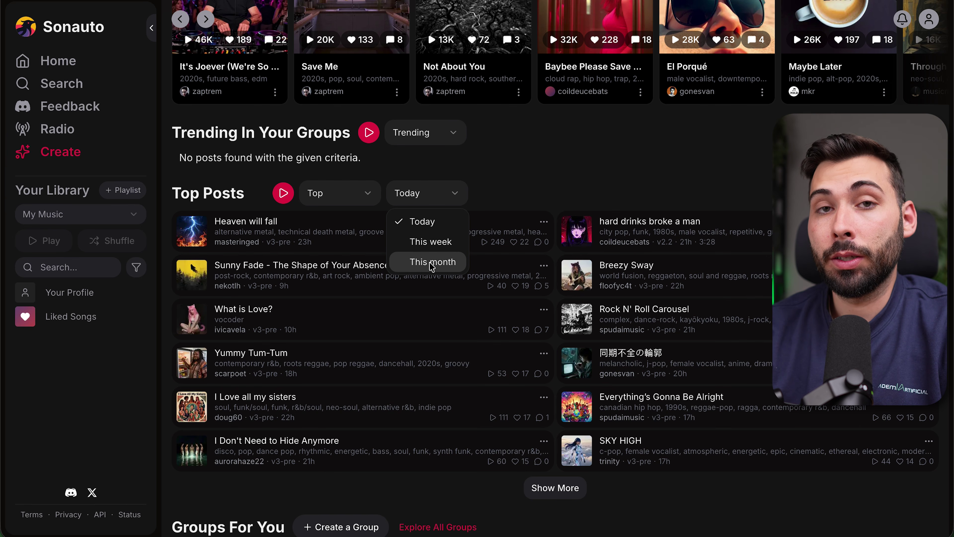
{"action": "left_click", "coordinate": [432, 262]}
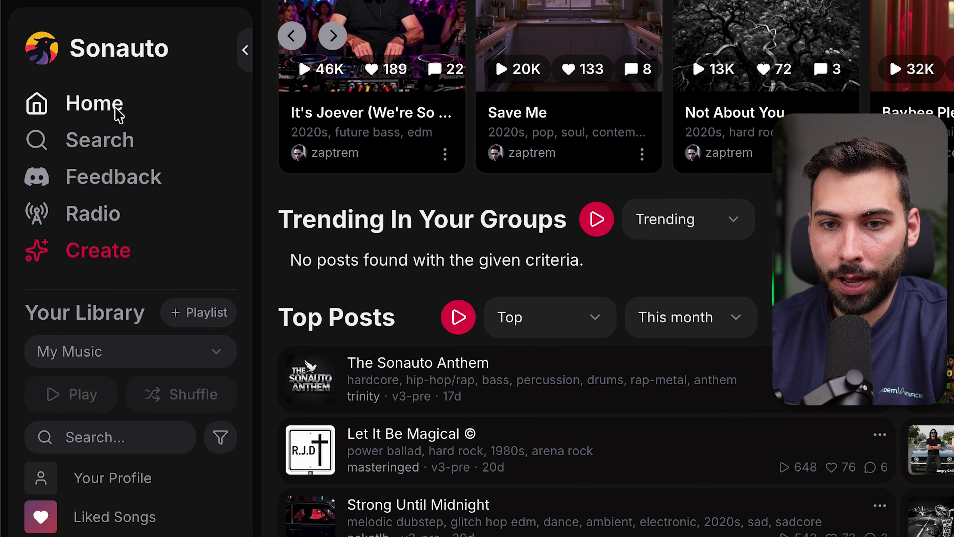
From the Sonauto home page, generate a v3 song with the pasted Spanish prompt for sophisticated Michael Jackson-style pop about accelerating artificial intelligence
{"action": "left_click", "coordinate": [115, 110]}
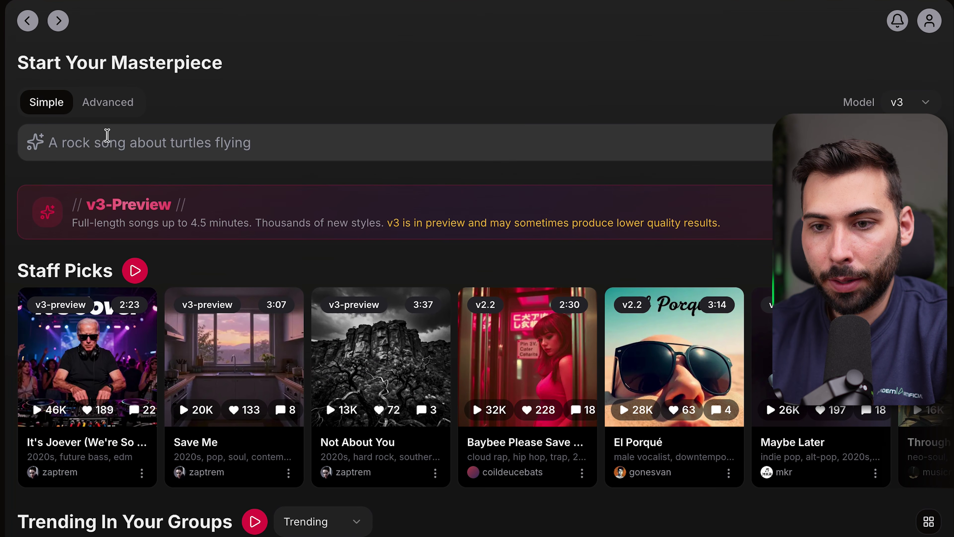
{"action": "left_click", "coordinate": [254, 121]}
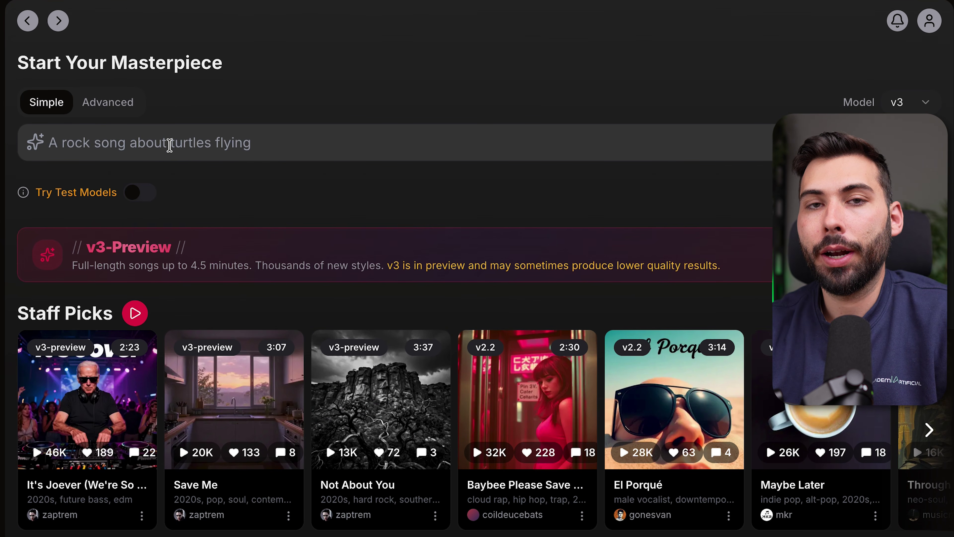
{"action": "key", "text": "ctrl+v"}
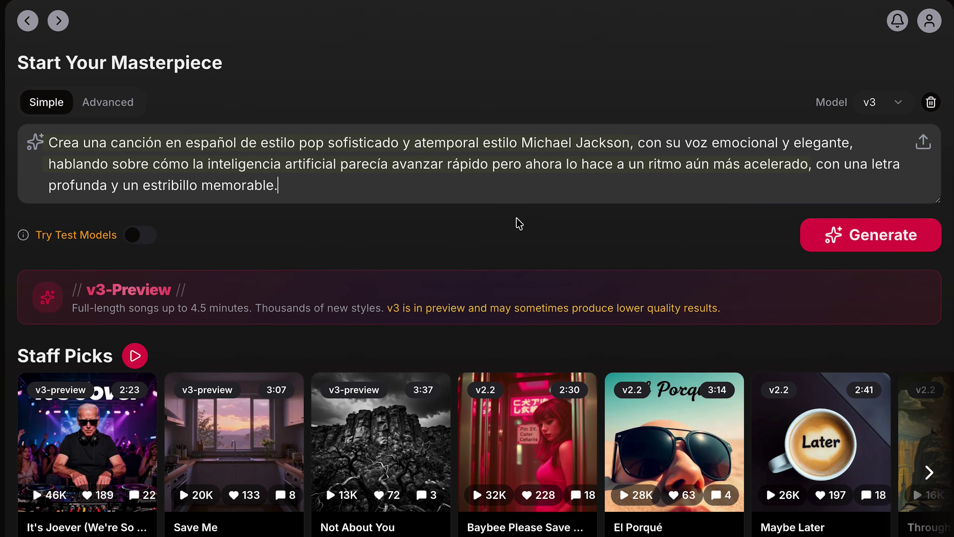
{"action": "left_click", "coordinate": [887, 110]}
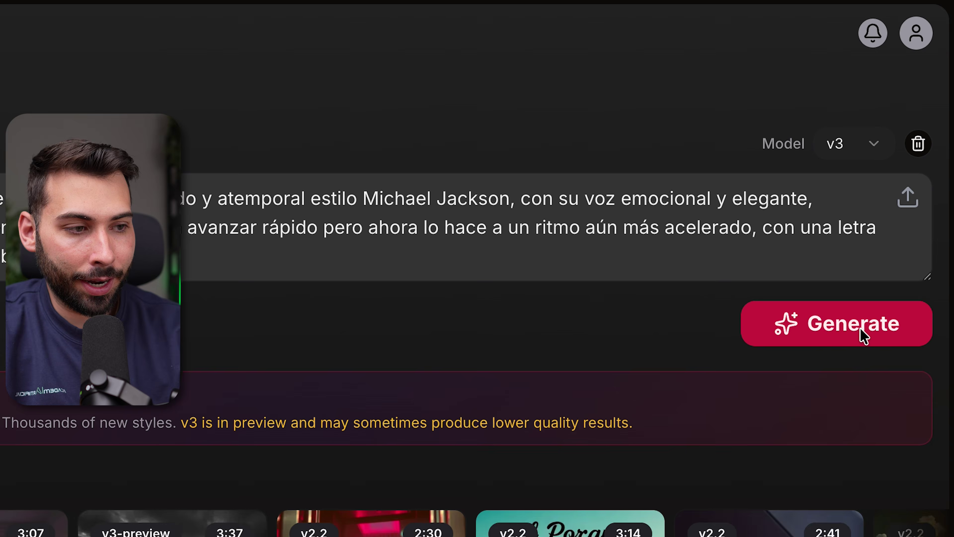
{"action": "left_click", "coordinate": [899, 204]}
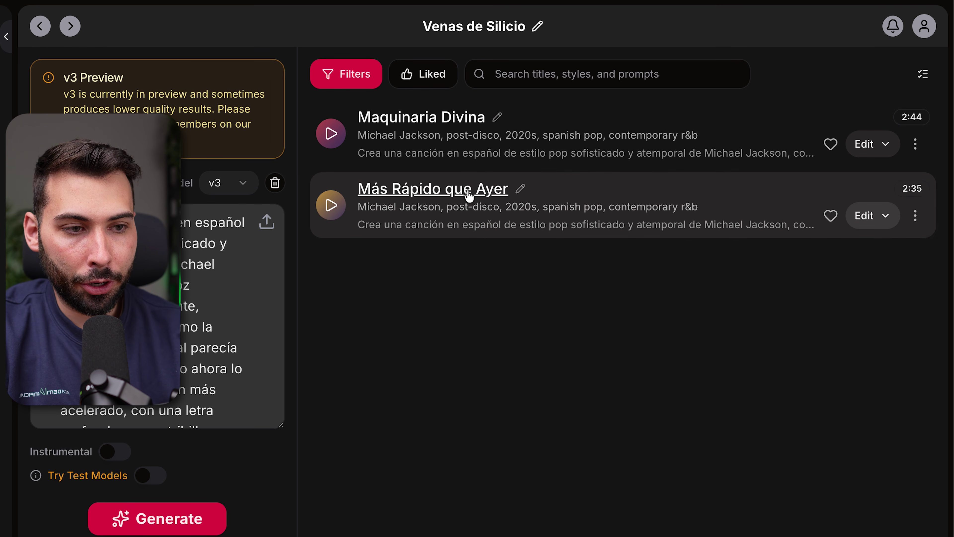
Open the generated song Más Rápido que Ayer, listen to it from partway through, and open its edit options
{"action": "left_click", "coordinate": [482, 191]}
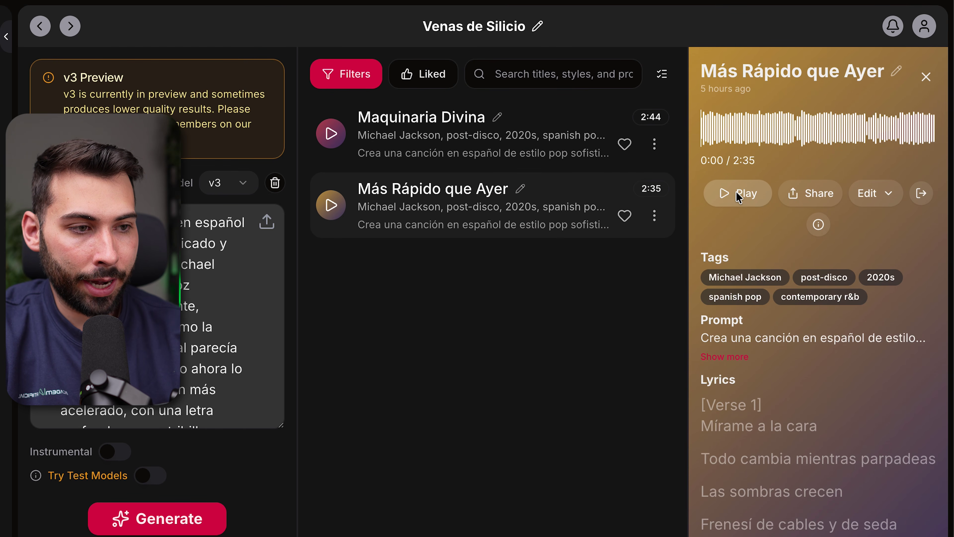
{"action": "left_click", "coordinate": [796, 134]}
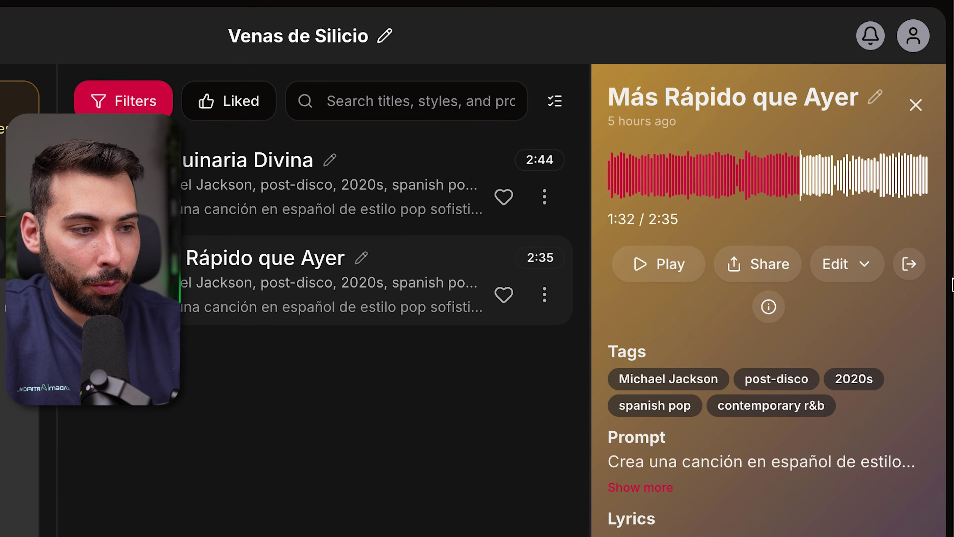
{"action": "left_click", "coordinate": [852, 268]}
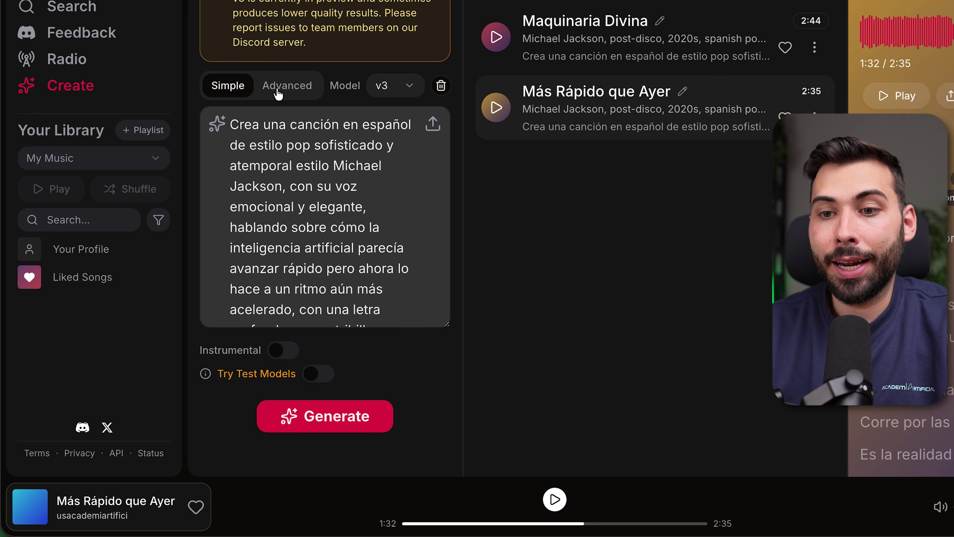
Switch song creation to Advanced mode, examine its sound and lyrics settings, and browse the full list of style tags
{"action": "left_click", "coordinate": [291, 92]}
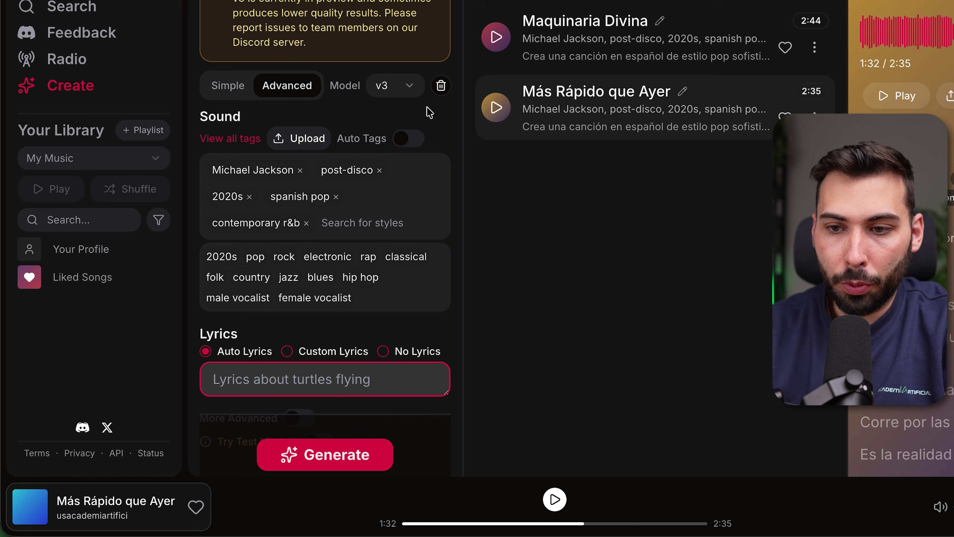
{"action": "scroll", "coordinate": [275, 136], "scroll_direction": "down", "scroll_amount": 1}
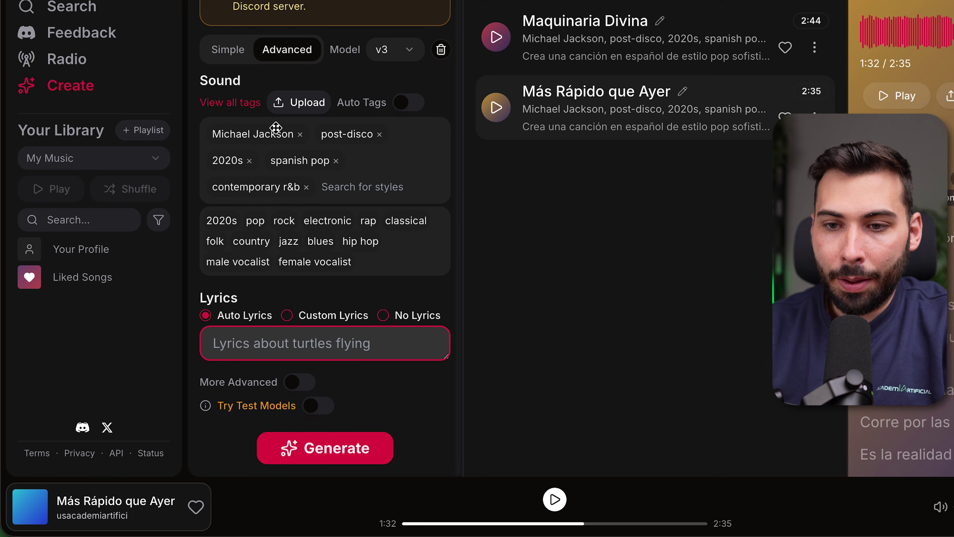
{"action": "left_click", "coordinate": [228, 109]}
{"action": "scroll", "coordinate": [753, 278], "scroll_direction": "down", "scroll_amount": 5}
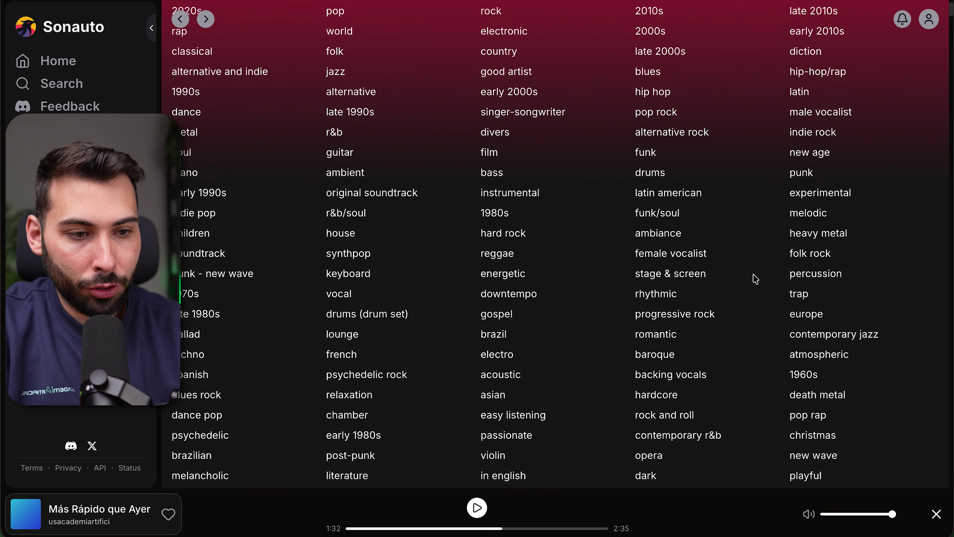
{"action": "scroll", "coordinate": [755, 279], "scroll_direction": "down", "scroll_amount": 10}
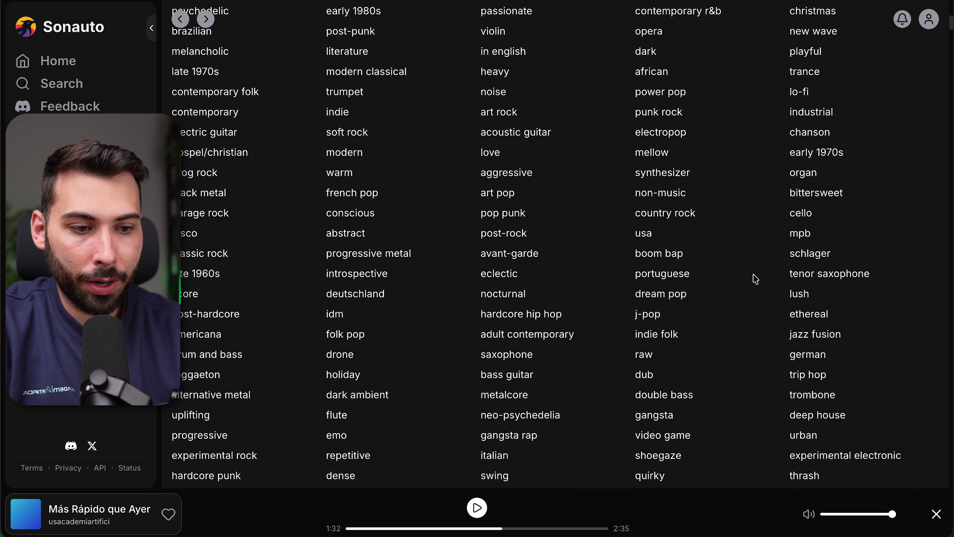
{"action": "scroll", "coordinate": [755, 278], "scroll_direction": "down", "scroll_amount": 11}
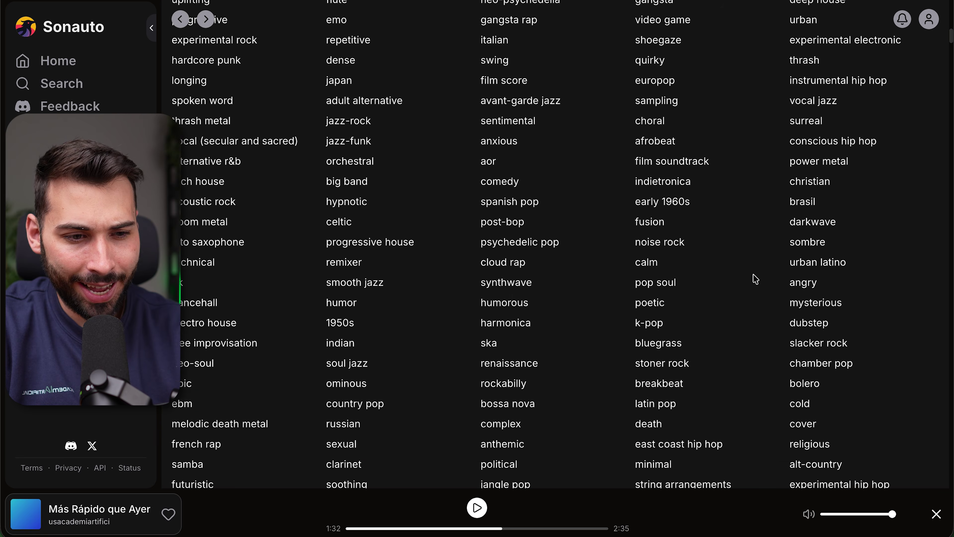
{"action": "scroll", "coordinate": [755, 278], "scroll_direction": "down", "scroll_amount": 20}
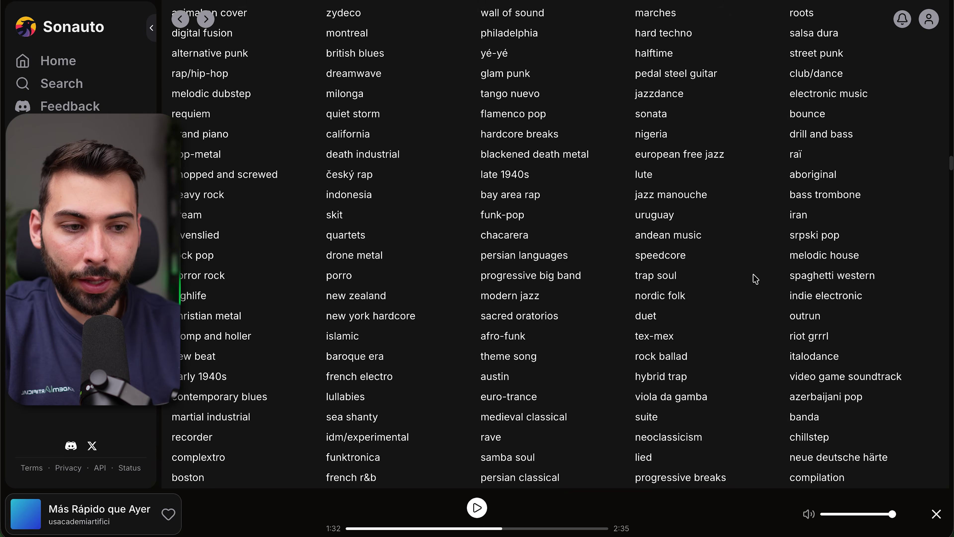
Finish browsing the style tags, return to the song creation settings, and choose Custom Lyrics
{"action": "scroll", "coordinate": [755, 279], "scroll_direction": "down", "scroll_amount": 20}
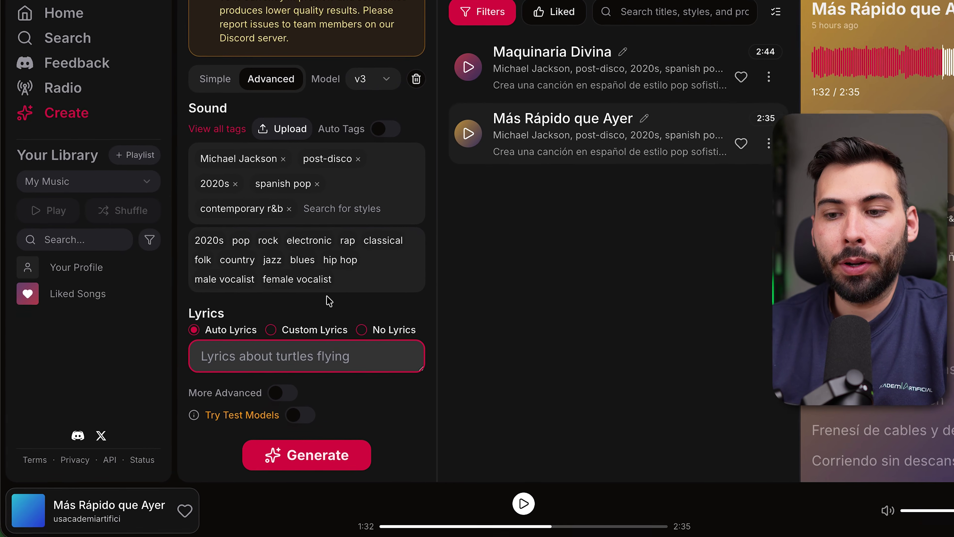
{"action": "left_click", "coordinate": [316, 298]}
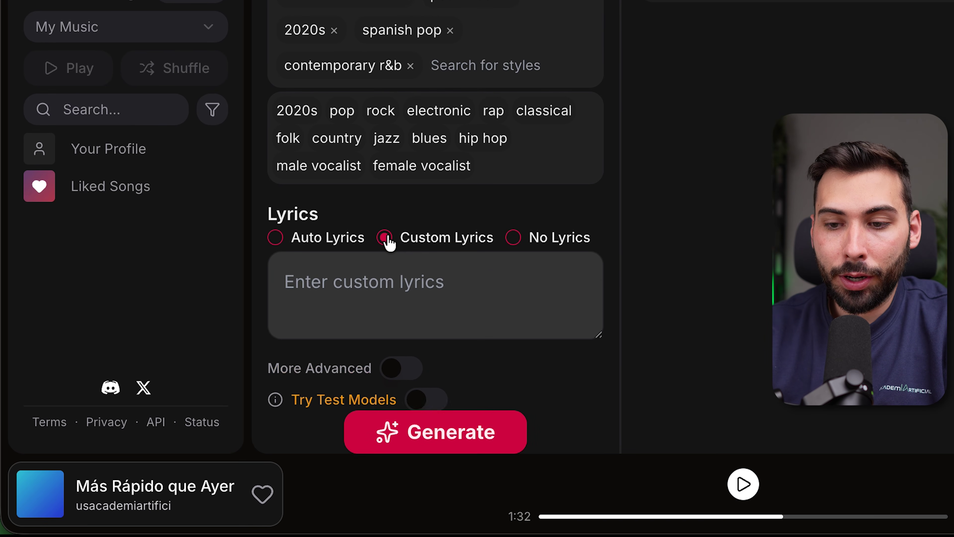
{"action": "scroll", "coordinate": [389, 242], "scroll_direction": "down", "scroll_amount": 1}
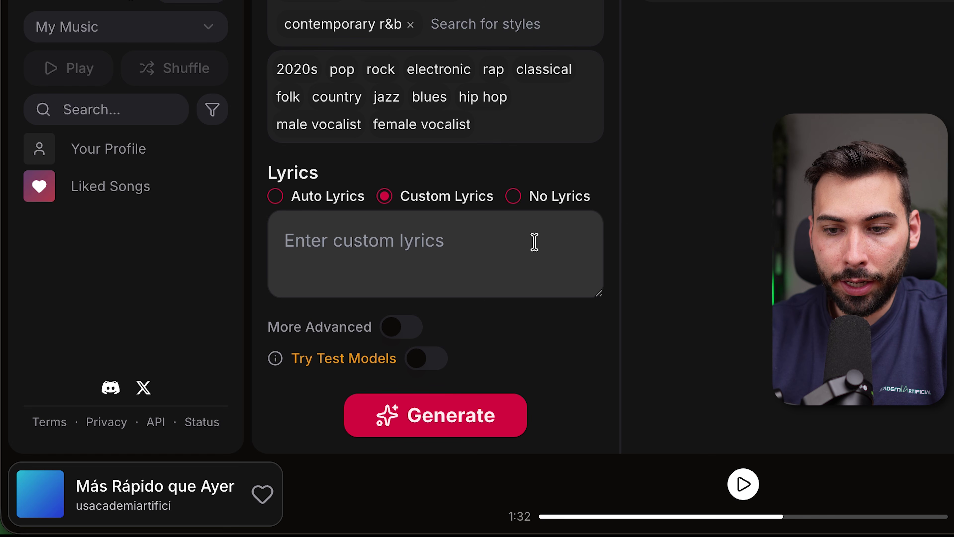
Enable the More Advanced settings, turn on Duration Control, and raise the minimum song duration
{"action": "left_click", "coordinate": [400, 333]}
{"action": "scroll", "coordinate": [391, 327], "scroll_direction": "down", "scroll_amount": 5}
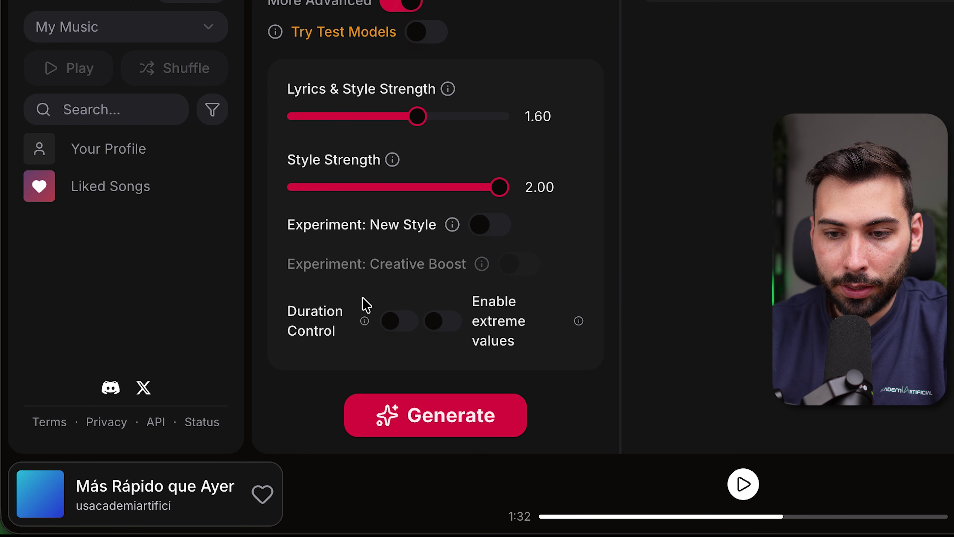
{"action": "left_click", "coordinate": [397, 331]}
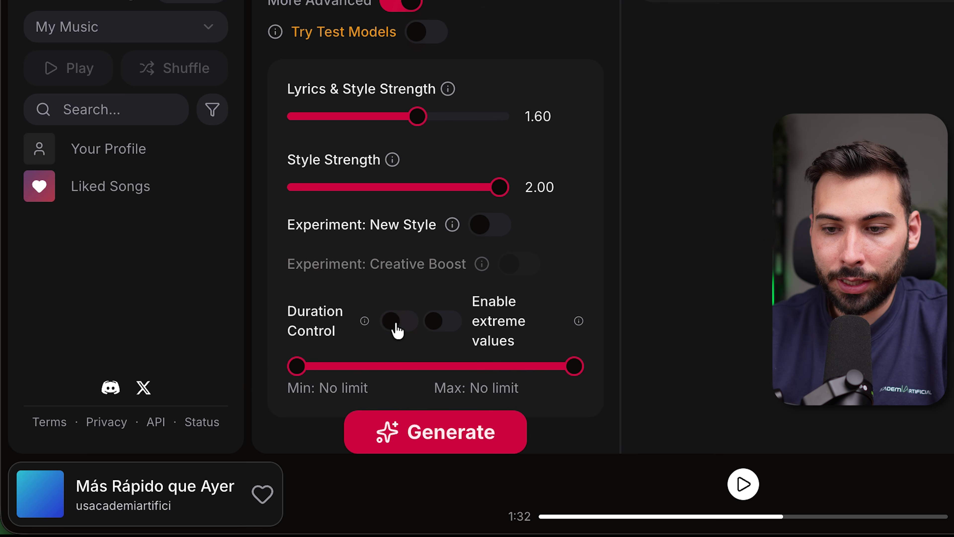
{"action": "scroll", "coordinate": [485, 248], "scroll_direction": "down", "scroll_amount": 2}
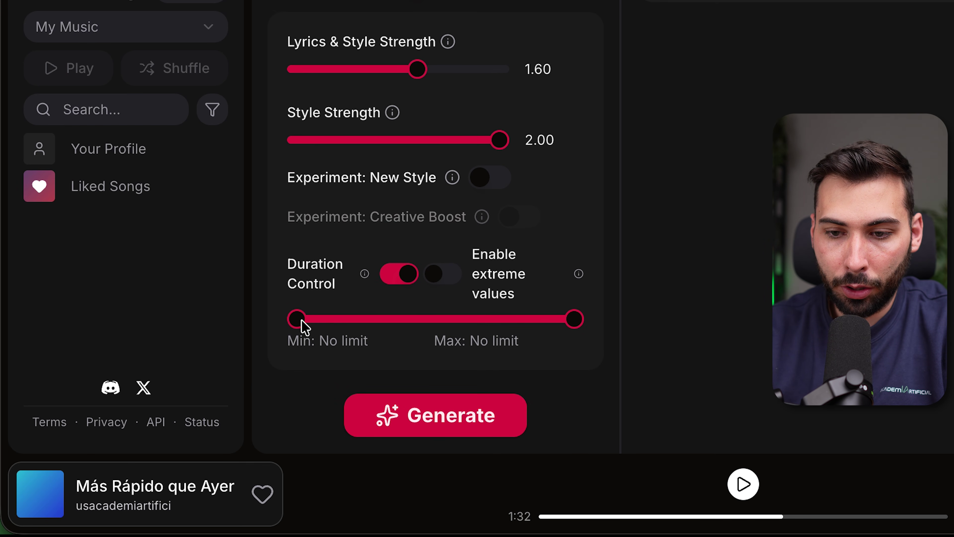
{"action": "left_click_drag", "start_coordinate": [310, 322], "coordinate": [531, 320]}
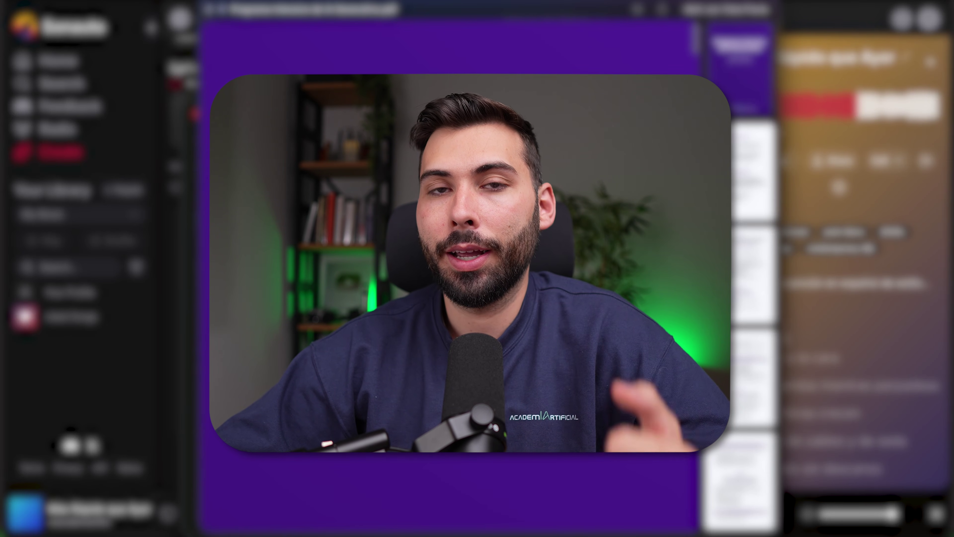
Read through Programa Intensivo de IA Generativa.pdf, from the program's approach and objective through its course modules and workshops
{"action": "scroll", "coordinate": [435, 371], "scroll_direction": "down", "scroll_amount": 15}
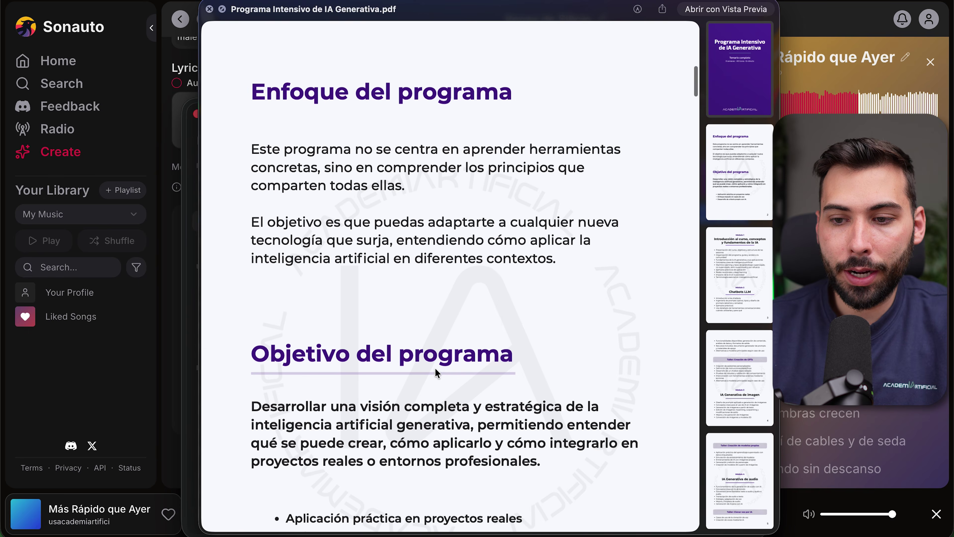
{"action": "scroll", "coordinate": [434, 367], "scroll_direction": "down", "scroll_amount": 2}
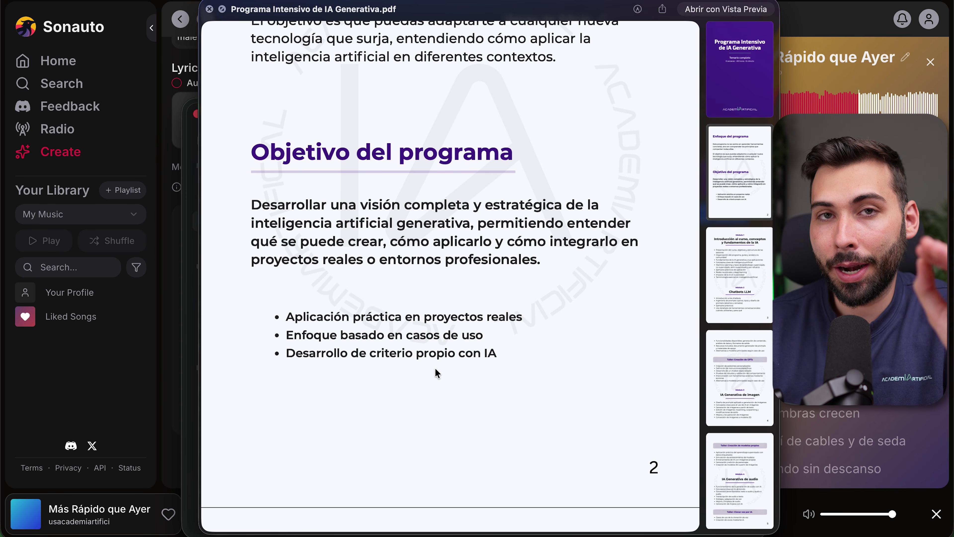
{"action": "scroll", "coordinate": [434, 367], "scroll_direction": "down", "scroll_amount": 10}
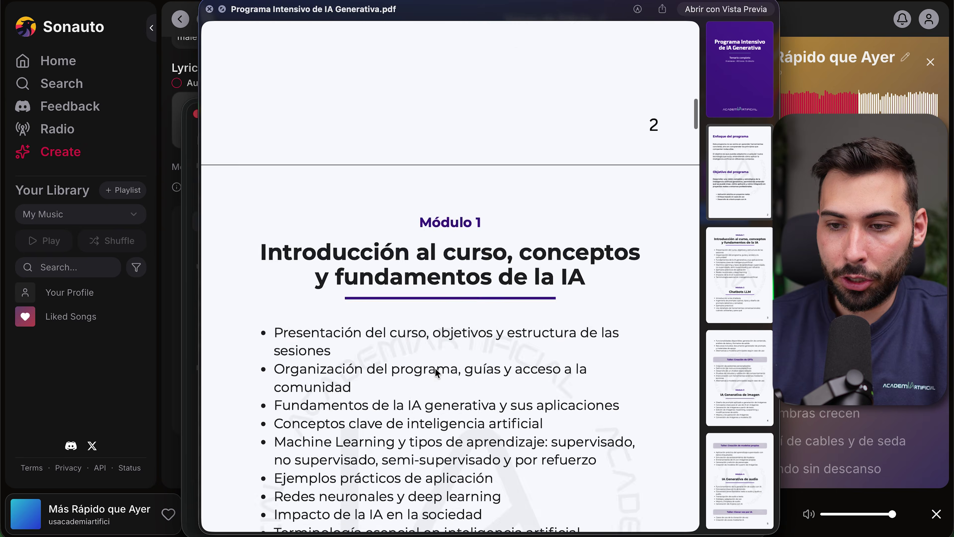
{"action": "scroll", "coordinate": [435, 368], "scroll_direction": "down", "scroll_amount": 15}
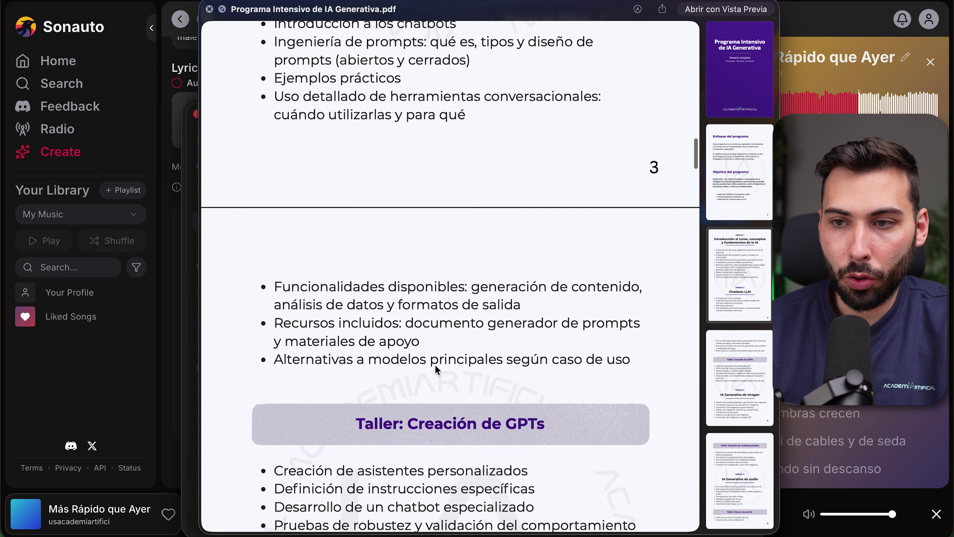
{"action": "scroll", "coordinate": [434, 363], "scroll_direction": "down", "scroll_amount": 15}
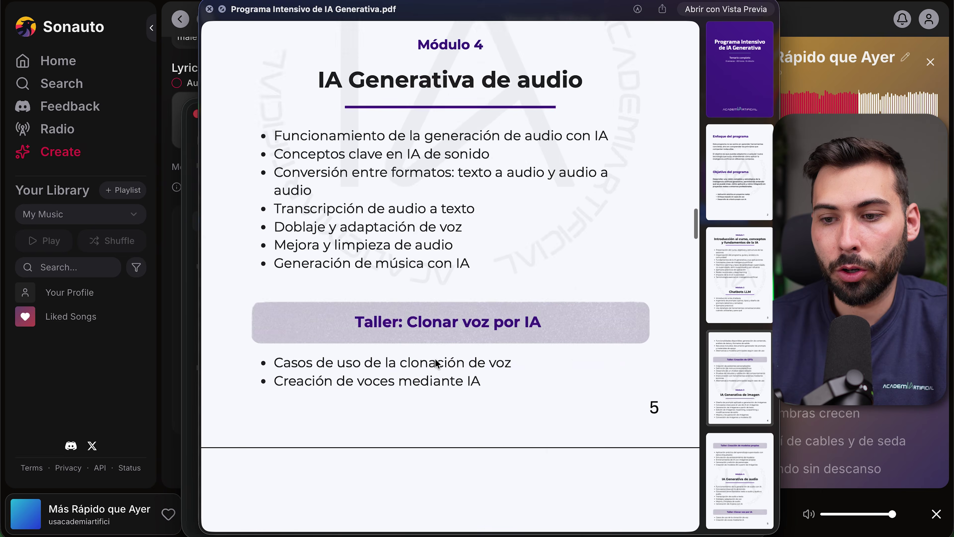
{"action": "scroll", "coordinate": [436, 363], "scroll_direction": "down", "scroll_amount": 15}
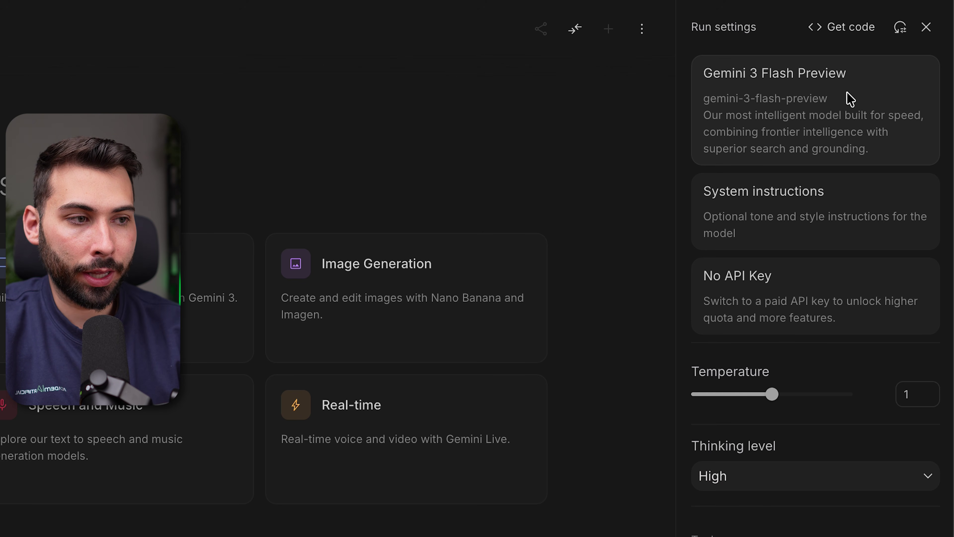
In Google AI Studio, filter the available models to Audio and select Gemini 2.5 Pro Preview TTS
{"action": "left_click", "coordinate": [850, 98]}
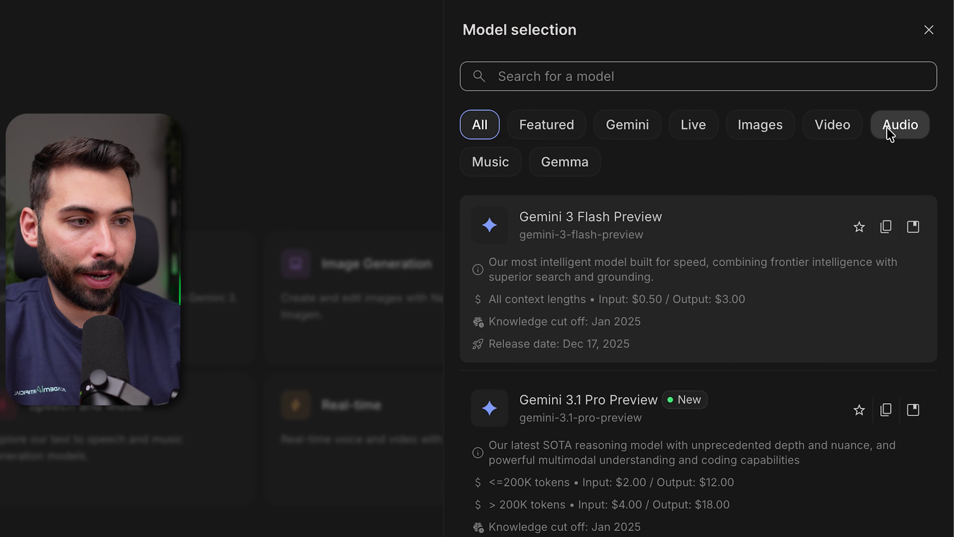
{"action": "left_click", "coordinate": [888, 129]}
{"action": "scroll", "coordinate": [805, 320], "scroll_direction": "down", "scroll_amount": 4}
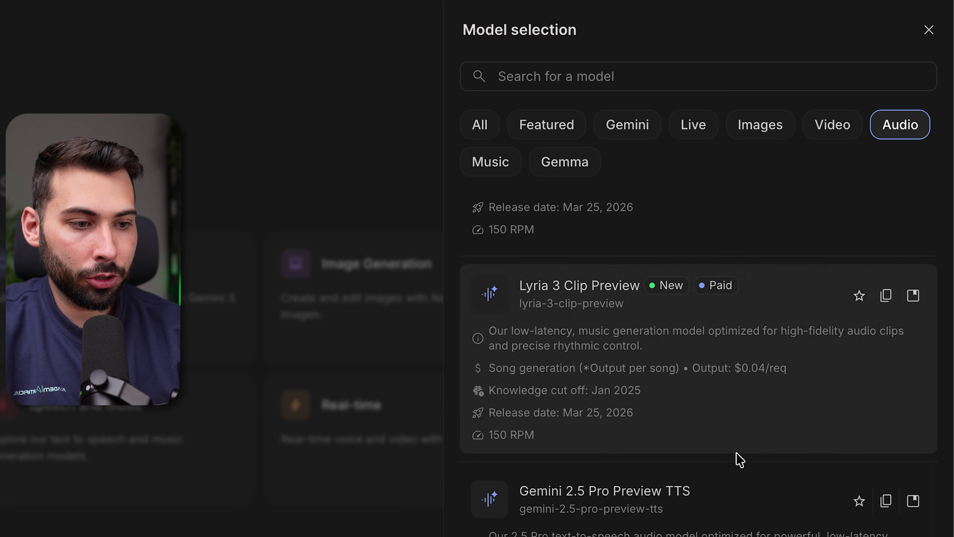
{"action": "scroll", "coordinate": [739, 460], "scroll_direction": "down", "scroll_amount": 4}
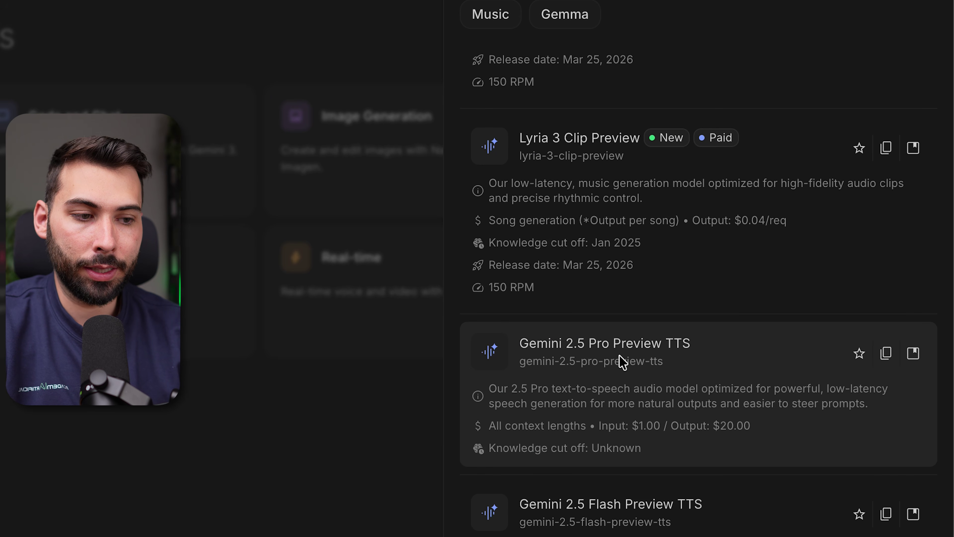
{"action": "left_click", "coordinate": [623, 362]}
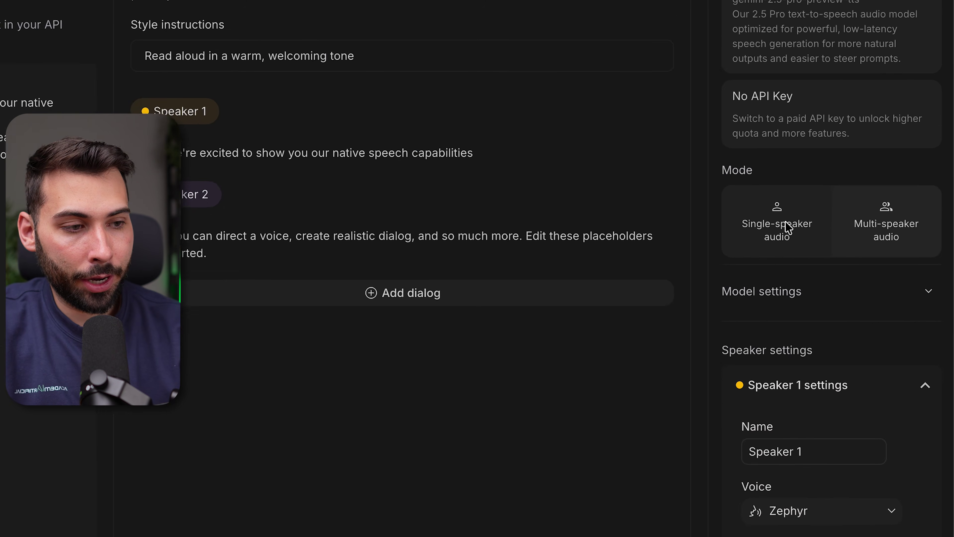
Generate single-speaker speech from "La inteligencia artificial no solo avanza, sino que acelera cada vez más. Y esto solo acaba de empezar." and play it
{"action": "left_click", "coordinate": [730, 206]}
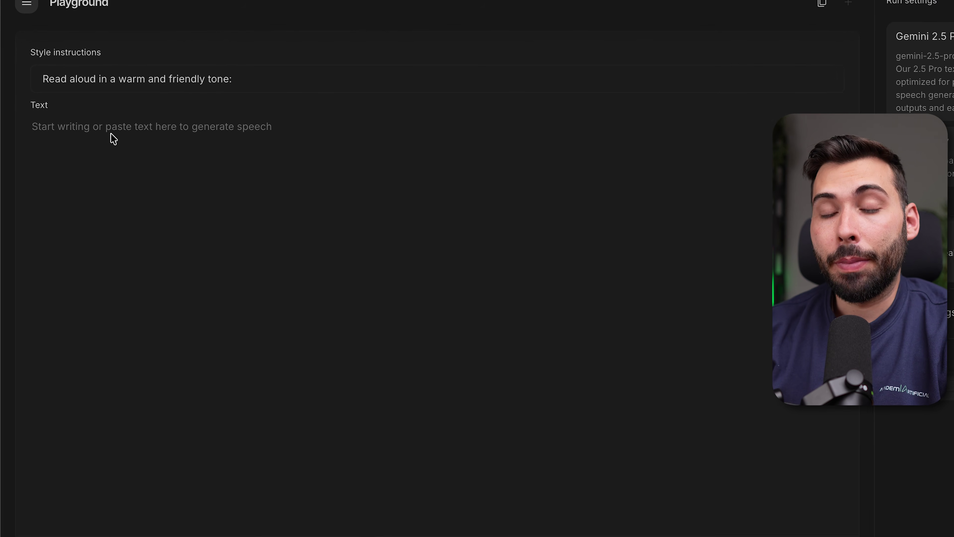
{"action": "left_click", "coordinate": [86, 126]}
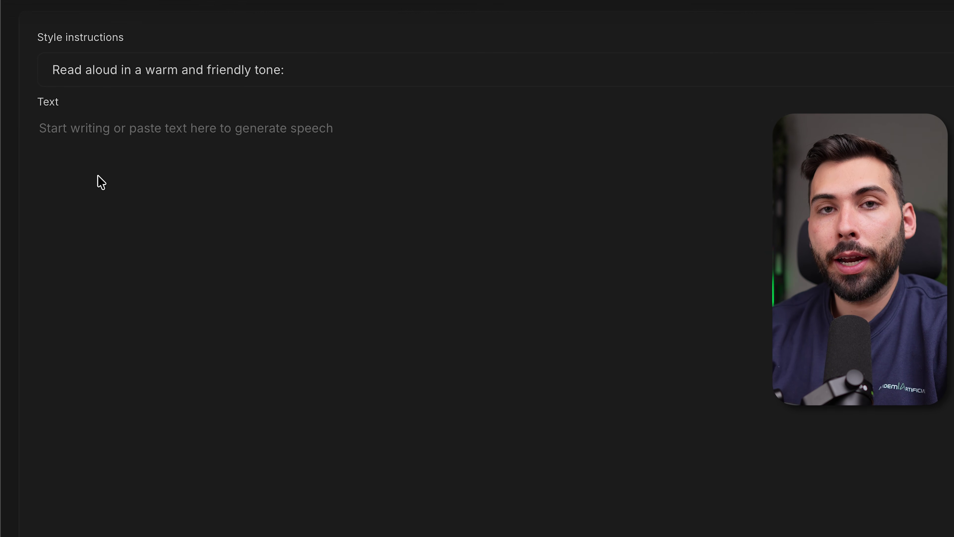
{"action": "type", "text": "La inteligencia artificial no solo avanza, sino que acelera cada vez más. Y esto solo acaba de empezar."}
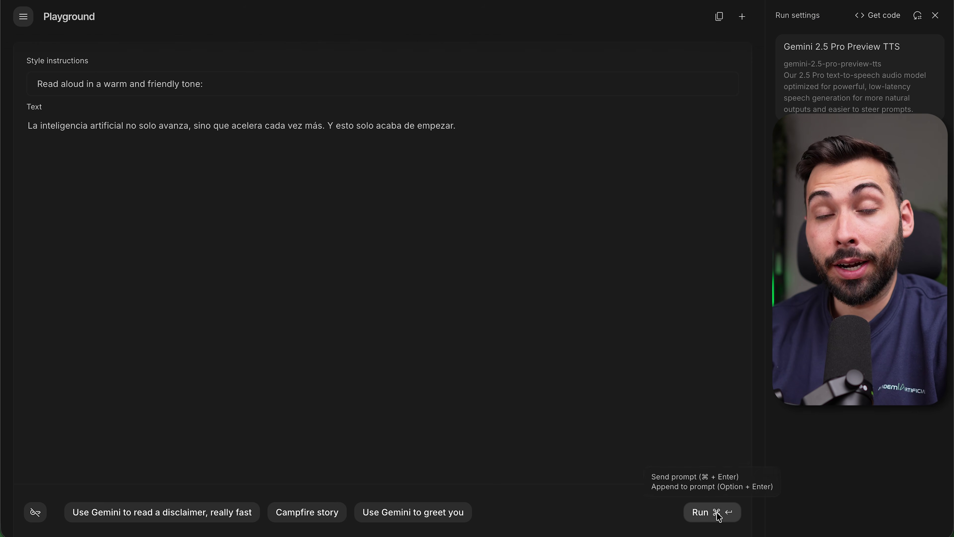
{"action": "left_click", "coordinate": [718, 514]}
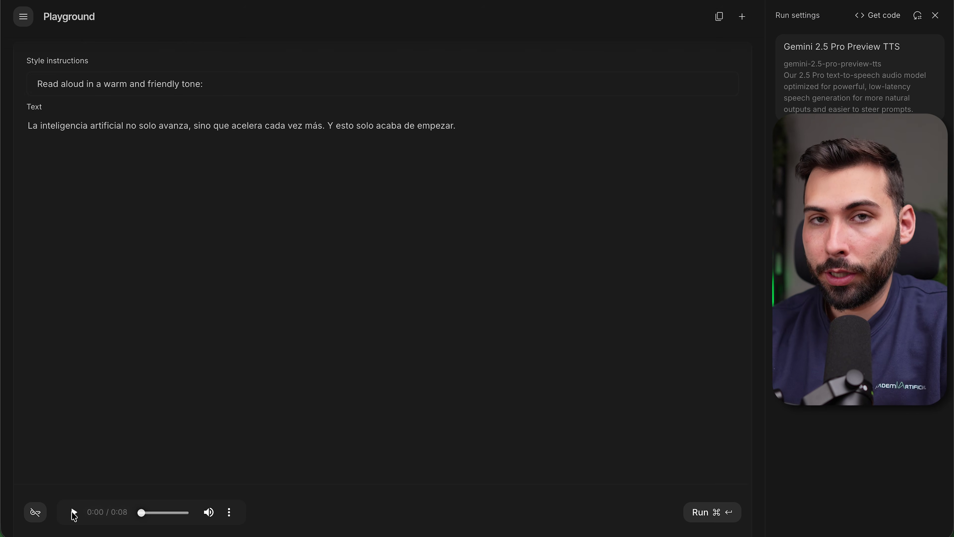
{"action": "left_click", "coordinate": [73, 512]}
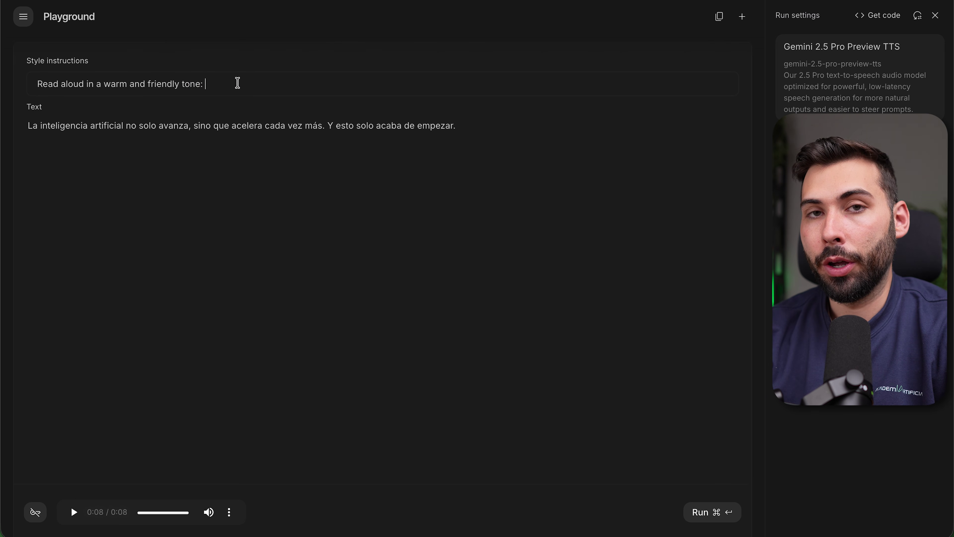
Regenerate the speech with style instructions for a veteran, reflective narrator, contained melancholy, deliberate delivery, deep slightly broken voice and intimate atmosphere, and play it
{"action": "key", "text": "super+a"}
{"action": "type", "text": "Role: A veteran, reflective narrator. Emotion: Contained melancholy, slow. Delivery style: Deliberate, with a deep and slightly broken voice. Atmosphere: Intimate—like sharing a truth that weighs heavily."}
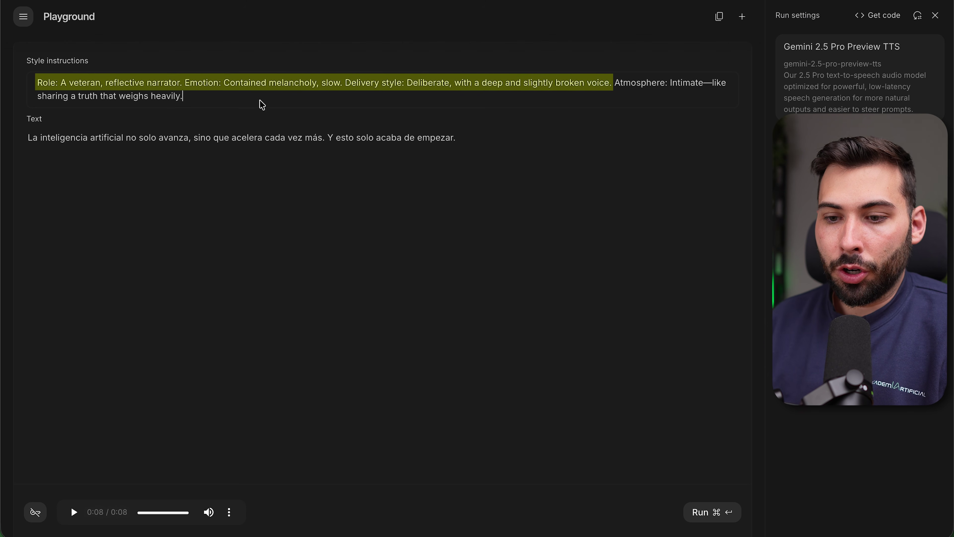
{"action": "left_click", "coordinate": [725, 511]}
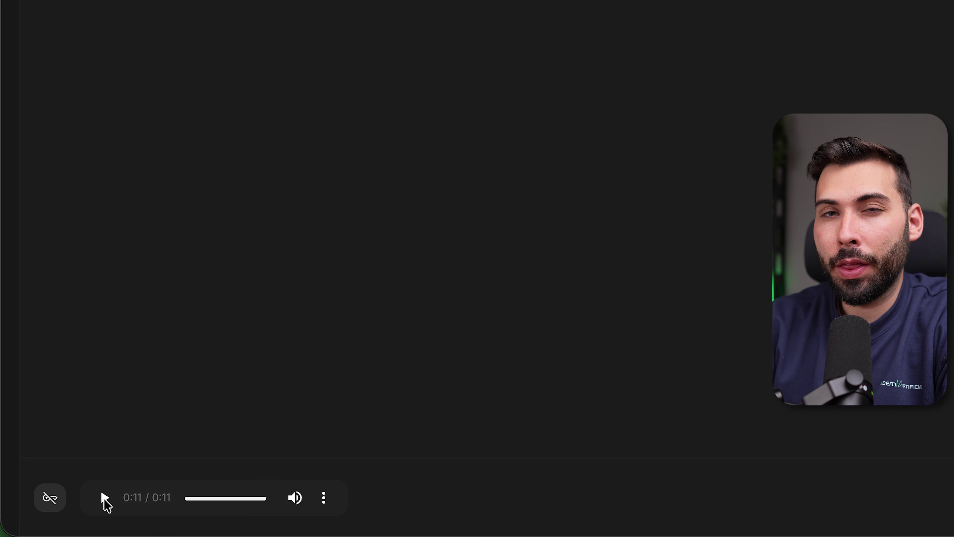
{"action": "left_click", "coordinate": [104, 498]}
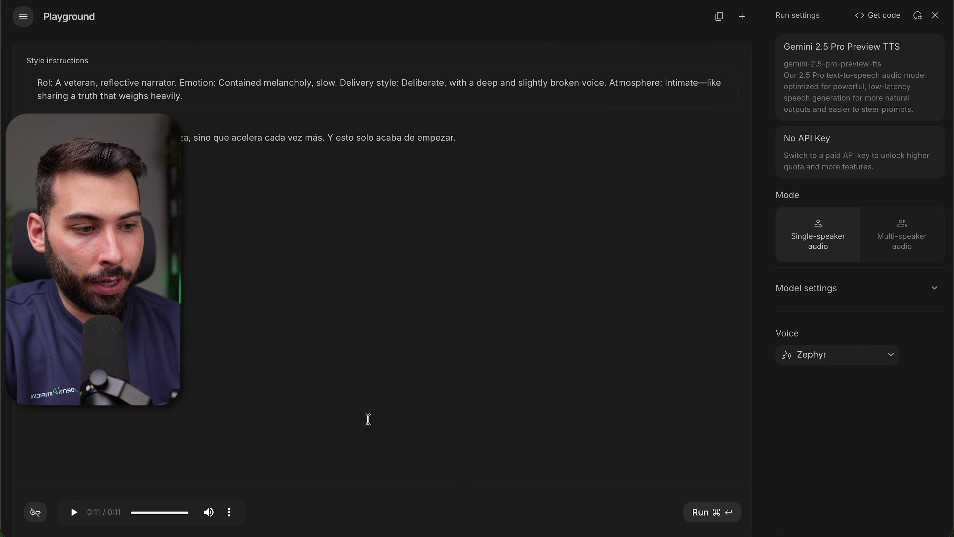
Change the voice to Charon, regenerate the speech, and play the new audio
{"action": "left_click", "coordinate": [883, 359]}
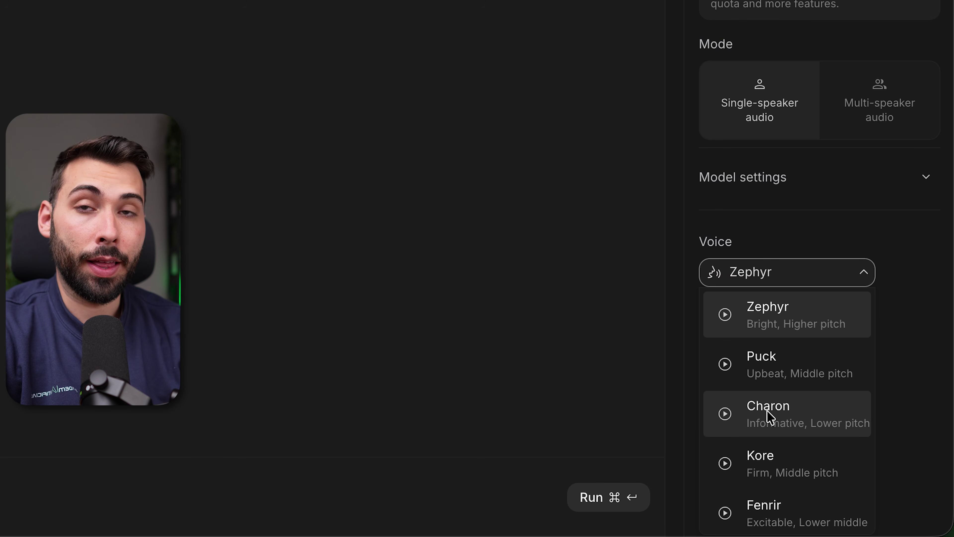
{"action": "left_click", "coordinate": [759, 415]}
{"action": "left_click", "coordinate": [623, 502]}
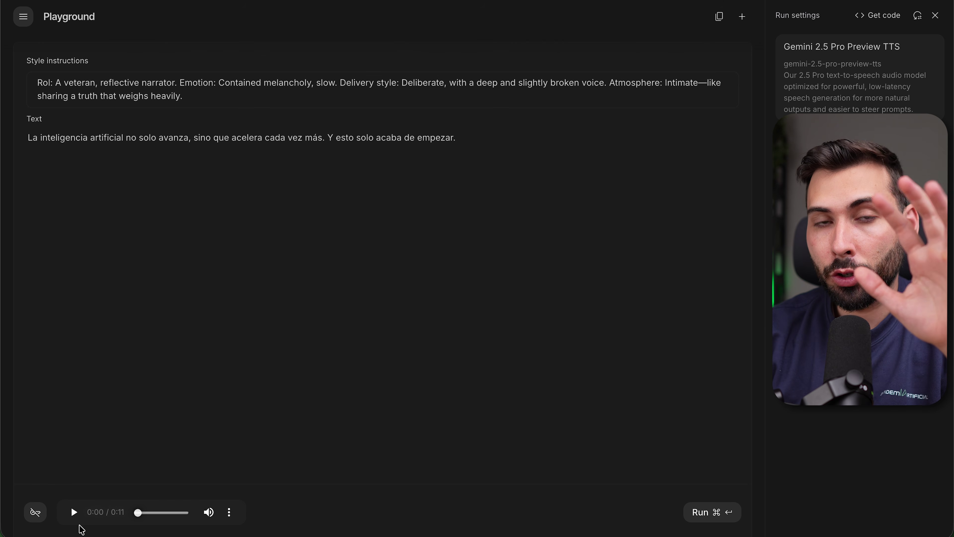
{"action": "left_click", "coordinate": [74, 513]}
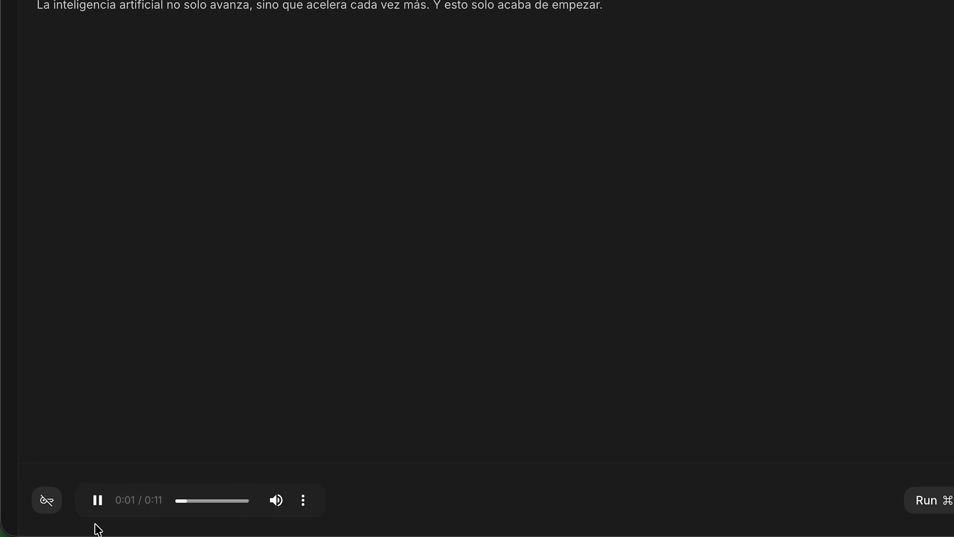
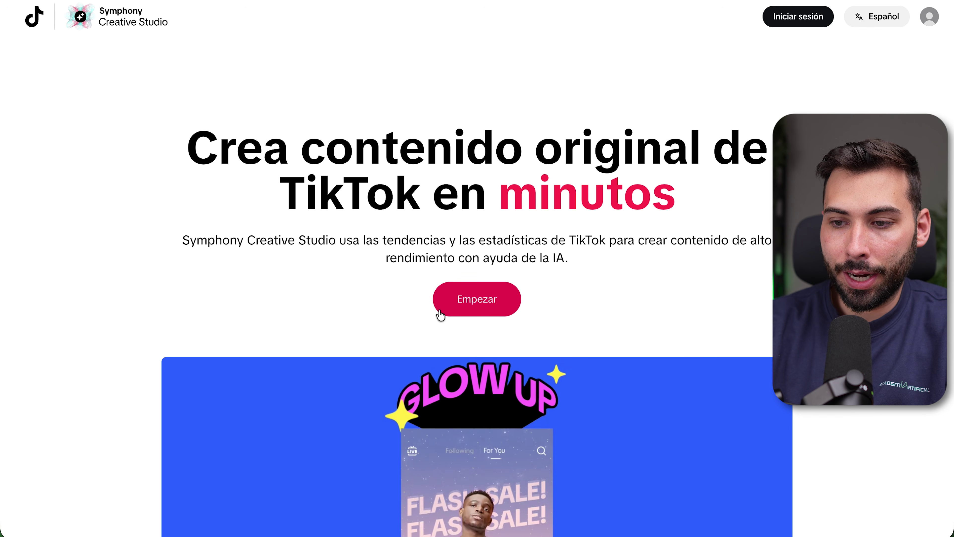
Enter TikTok Symphony Creative Studio, browse the inspiration videos on its home page, and open Video generation
{"action": "left_click", "coordinate": [485, 313]}
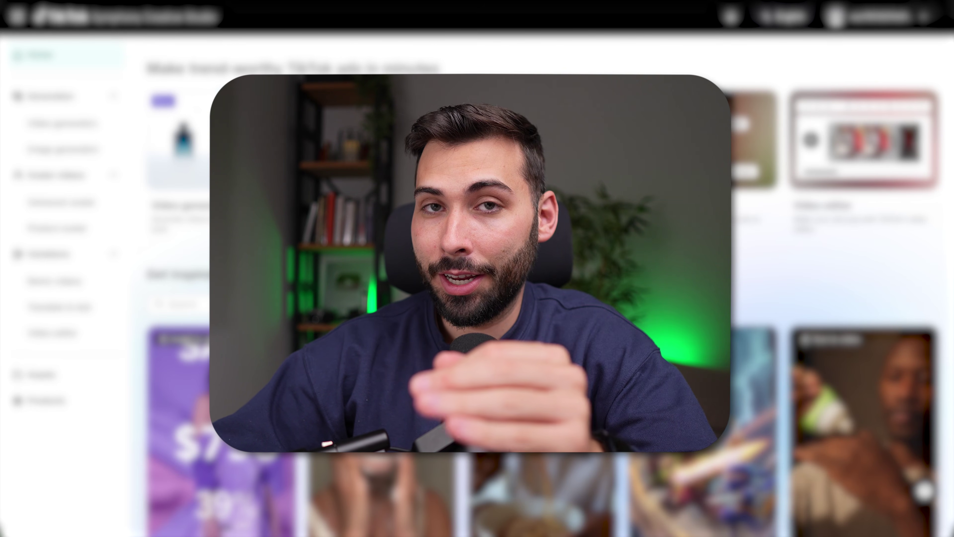
{"action": "scroll", "coordinate": [396, 252], "scroll_direction": "down", "scroll_amount": 5}
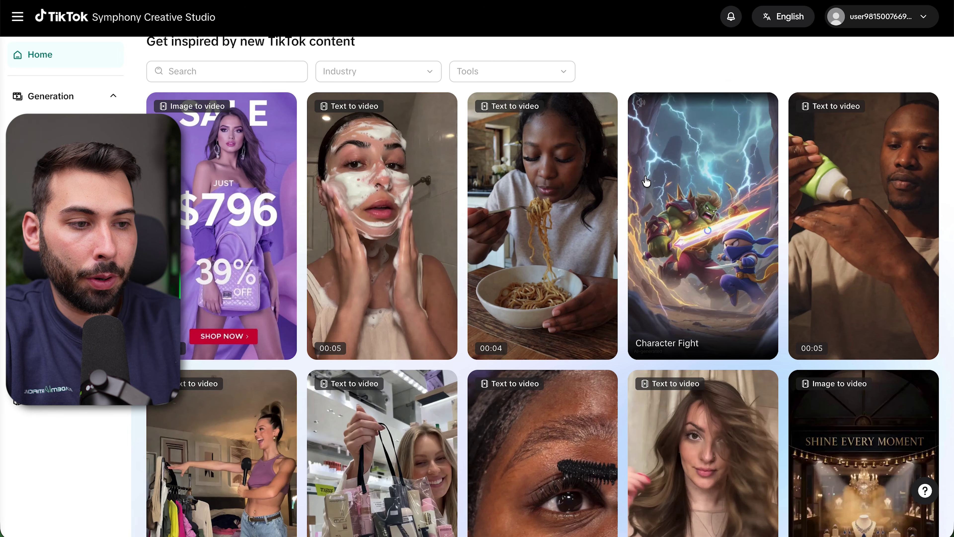
{"action": "scroll", "coordinate": [725, 275], "scroll_direction": "down", "scroll_amount": 2}
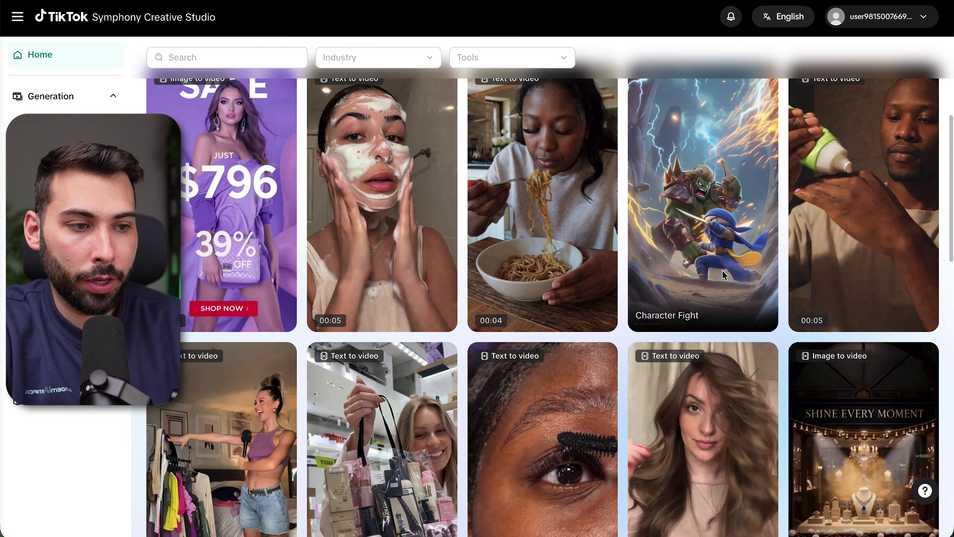
{"action": "scroll", "coordinate": [725, 275], "scroll_direction": "up", "scroll_amount": 2}
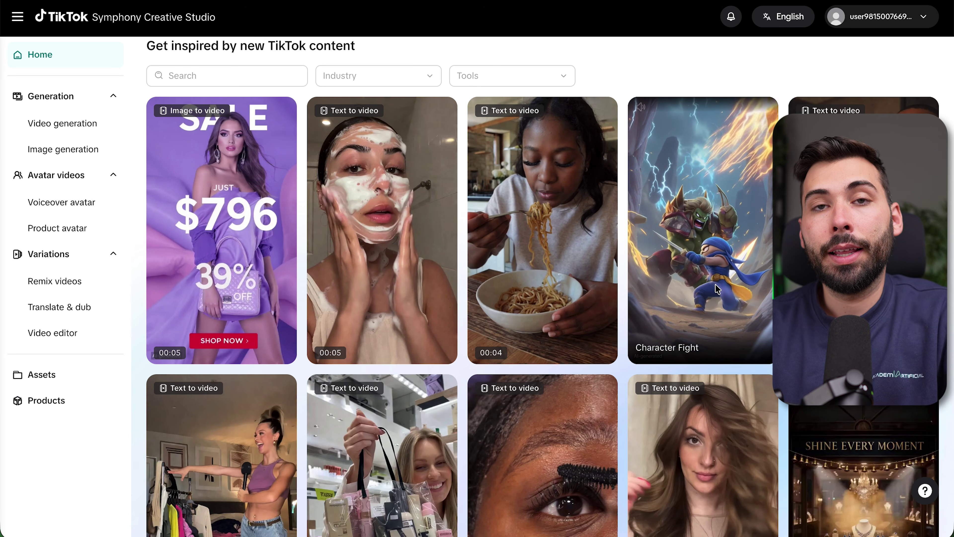
{"action": "scroll", "coordinate": [715, 287], "scroll_direction": "up", "scroll_amount": 6}
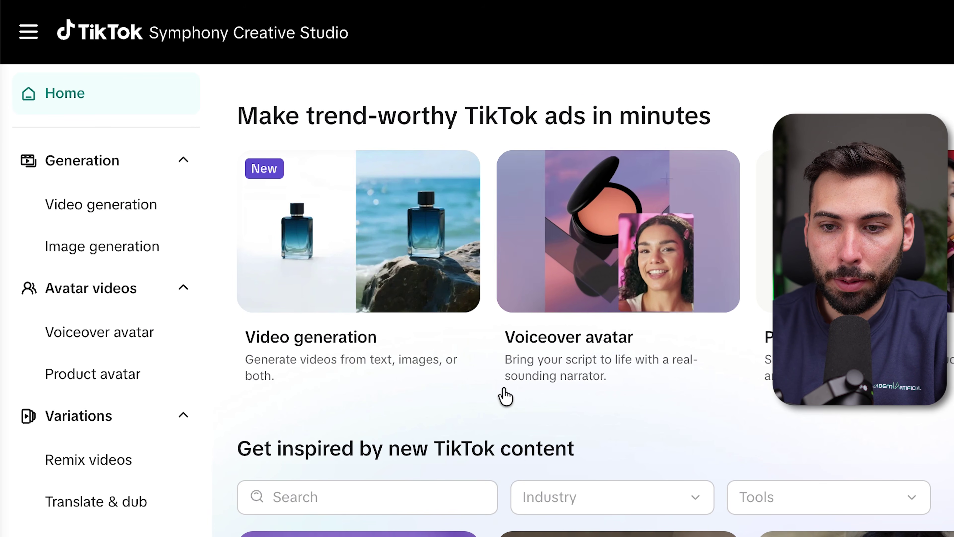
{"action": "left_click", "coordinate": [353, 239]}
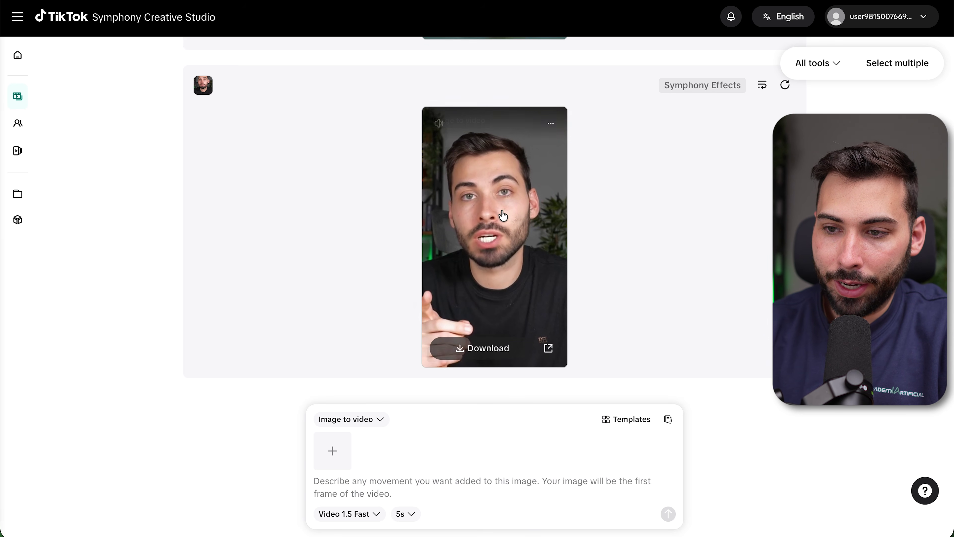
Preview the Symphony Effects video and compare the Image to video and Text to video modes, ending on Image to video
{"action": "mouse_move", "coordinate": [503, 256]}
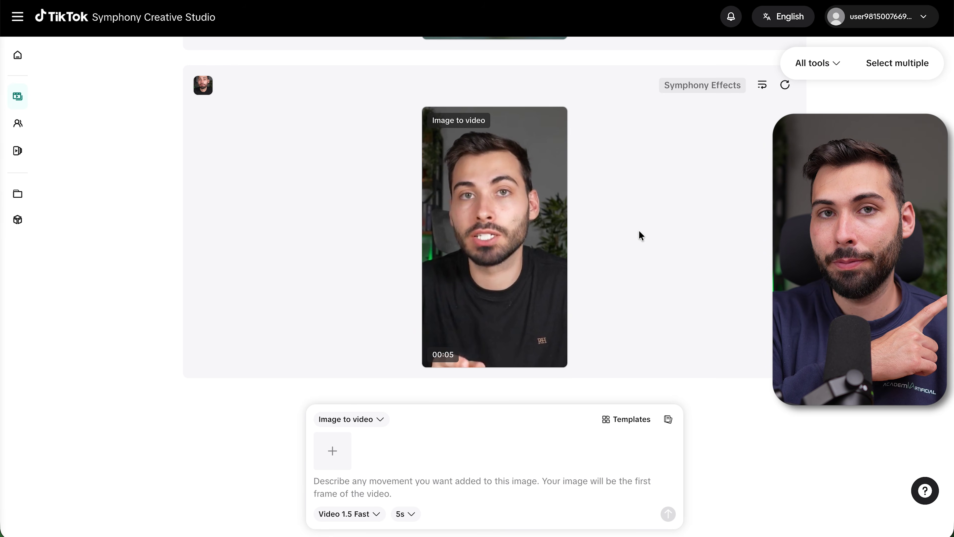
{"action": "left_click", "coordinate": [372, 419]}
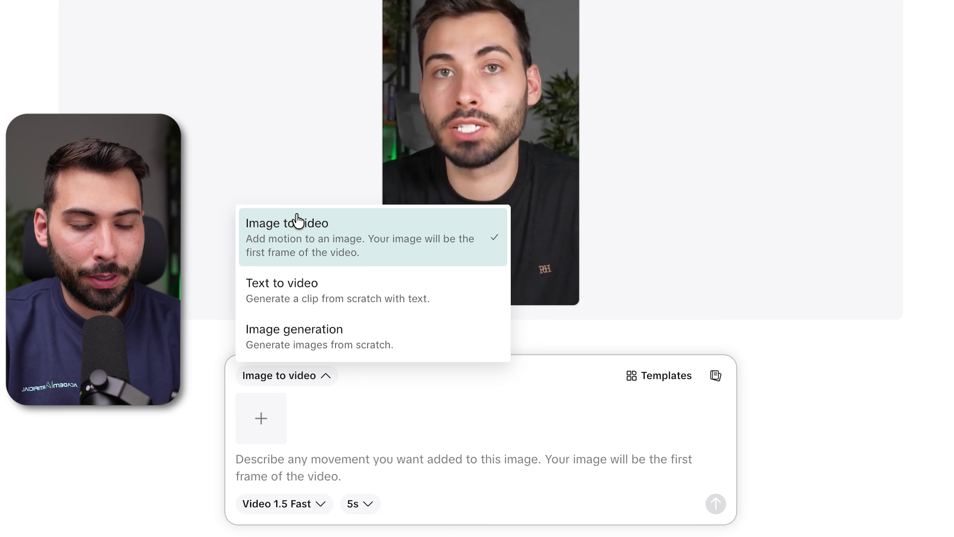
{"action": "mouse_move", "coordinate": [298, 220]}
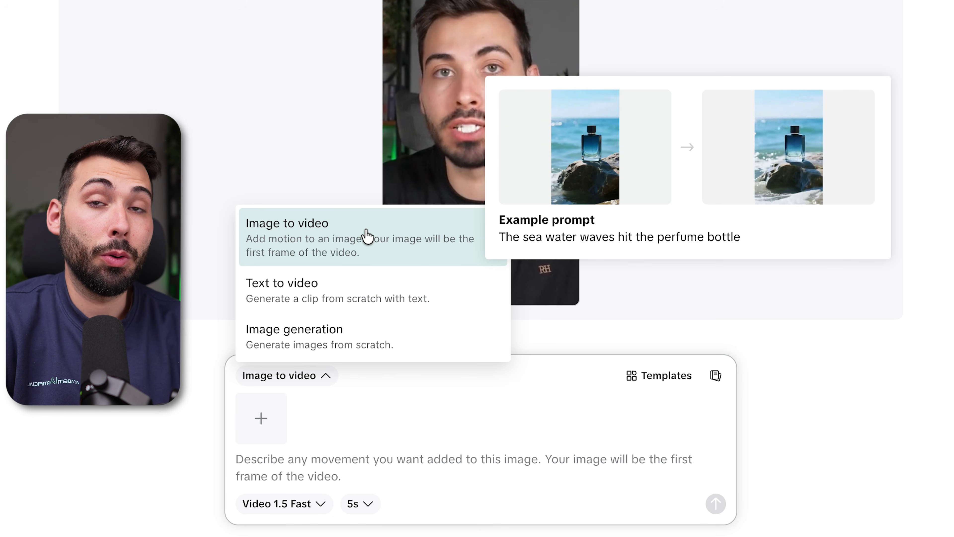
{"action": "left_click", "coordinate": [296, 290]}
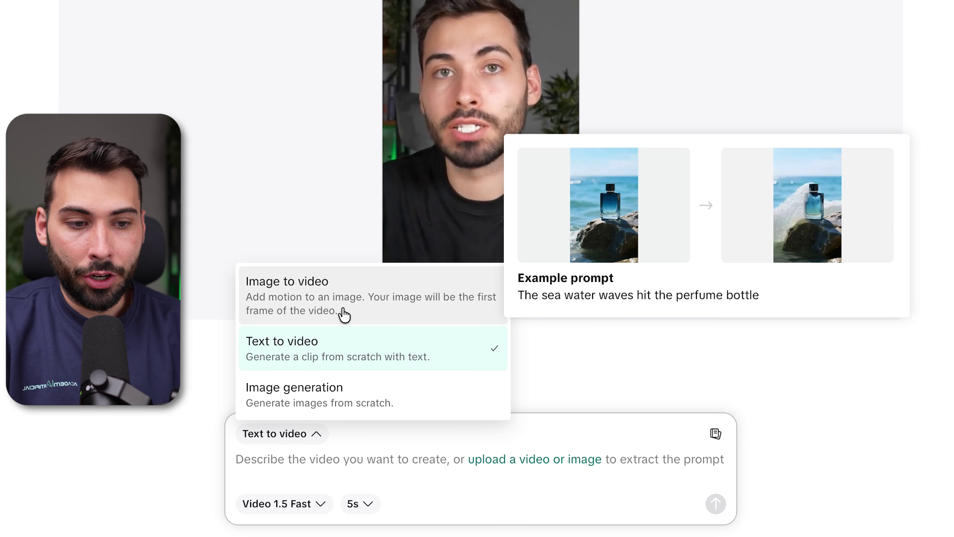
{"action": "left_click", "coordinate": [369, 302]}
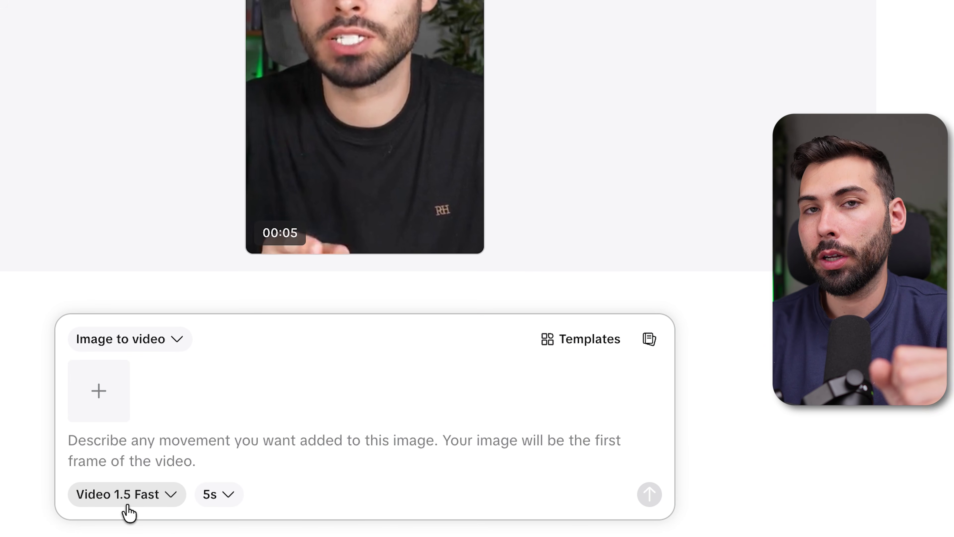
Download the cartoon astronaut frog surfing image from the Gemini image editor at 1K original size and add it as the video's source image
{"action": "left_click", "coordinate": [101, 393]}
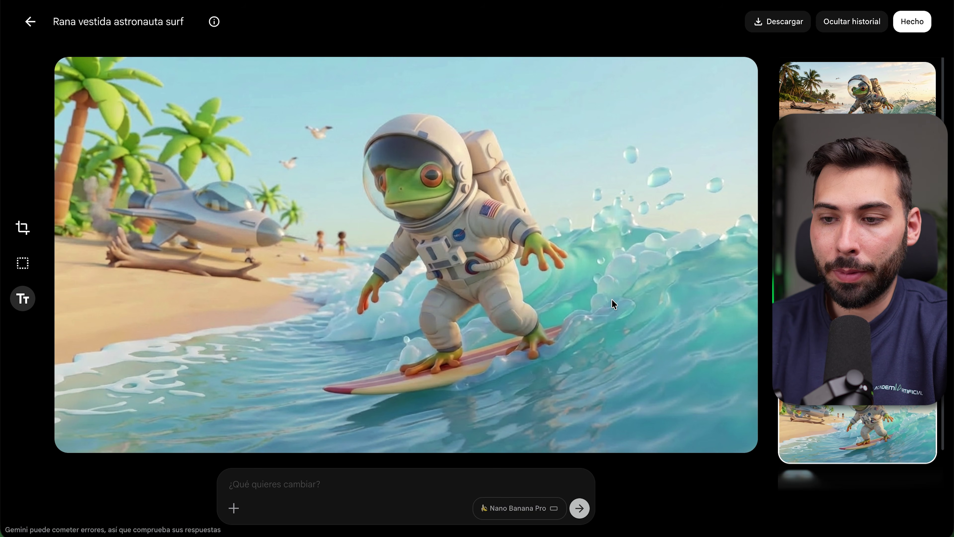
{"action": "left_click", "coordinate": [778, 21]}
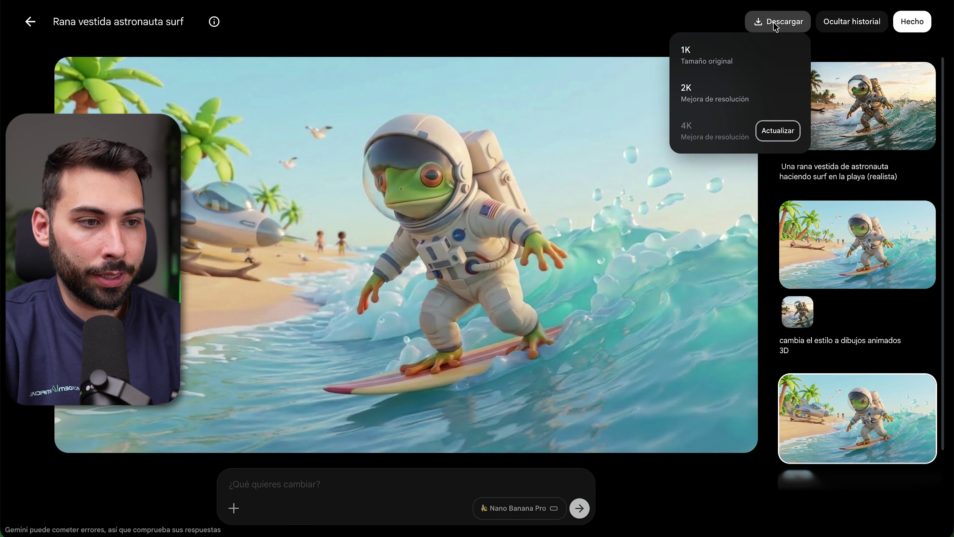
{"action": "left_click", "coordinate": [726, 57]}
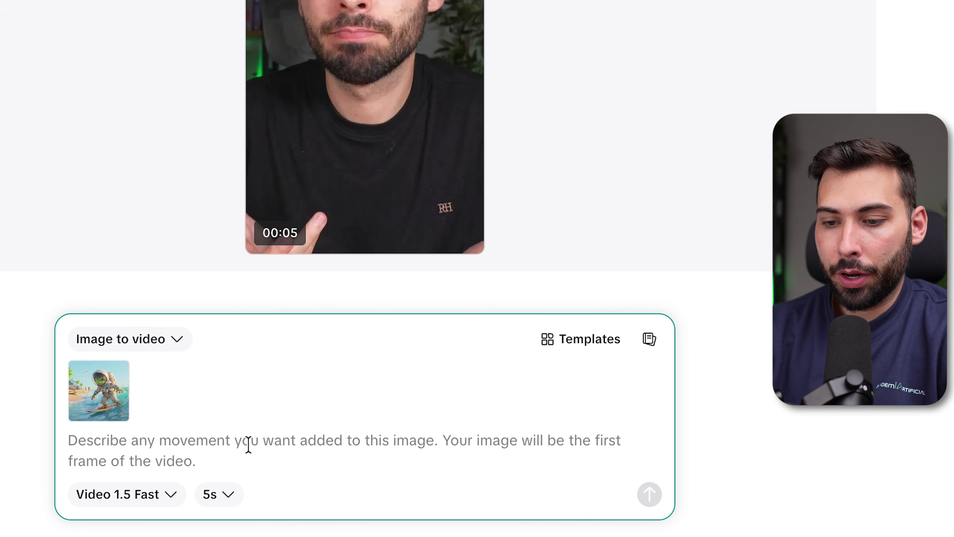
Generate a video from "Una rana haciendo surf en la playa, llega a la orilla de la playa y se sube a su cohete", preview and download it
{"action": "type", "text": "Una rana haciendo surf en la playa, llega a la orilla de la playa y se sube a su cohete"}
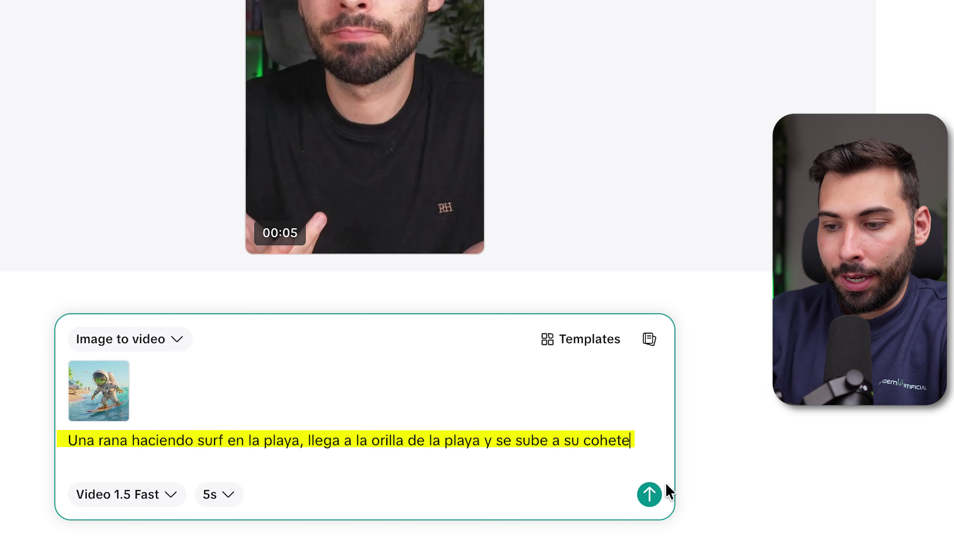
{"action": "left_click", "coordinate": [651, 494]}
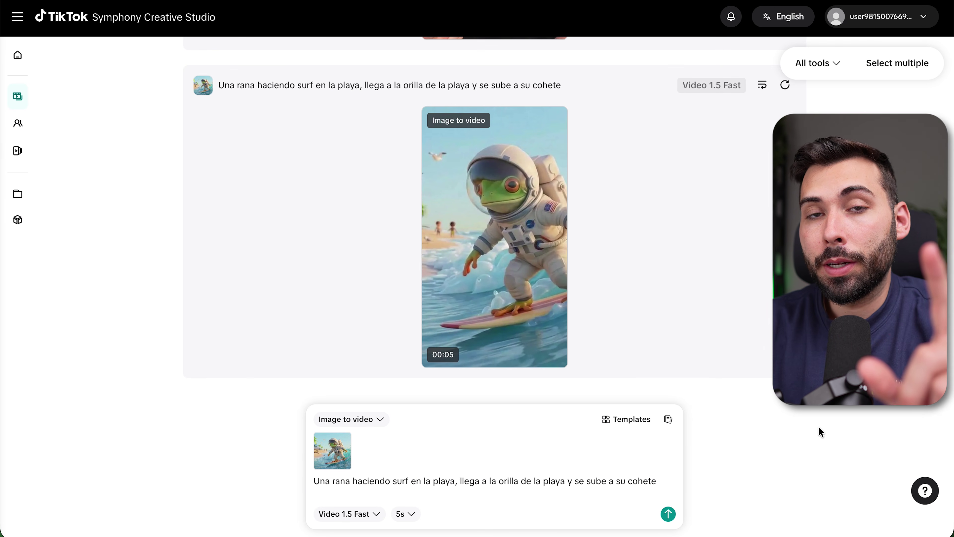
{"action": "mouse_move", "coordinate": [548, 346]}
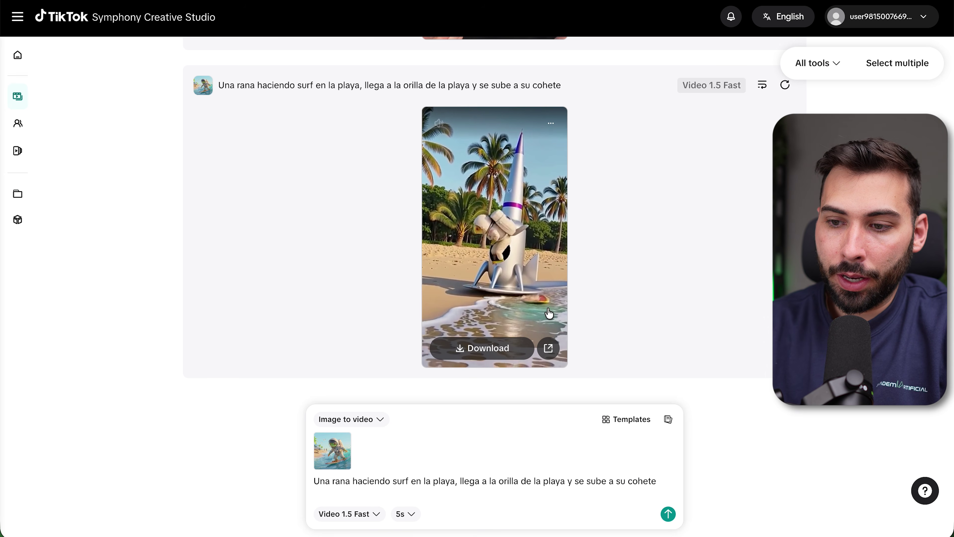
{"action": "left_click", "coordinate": [489, 349]}
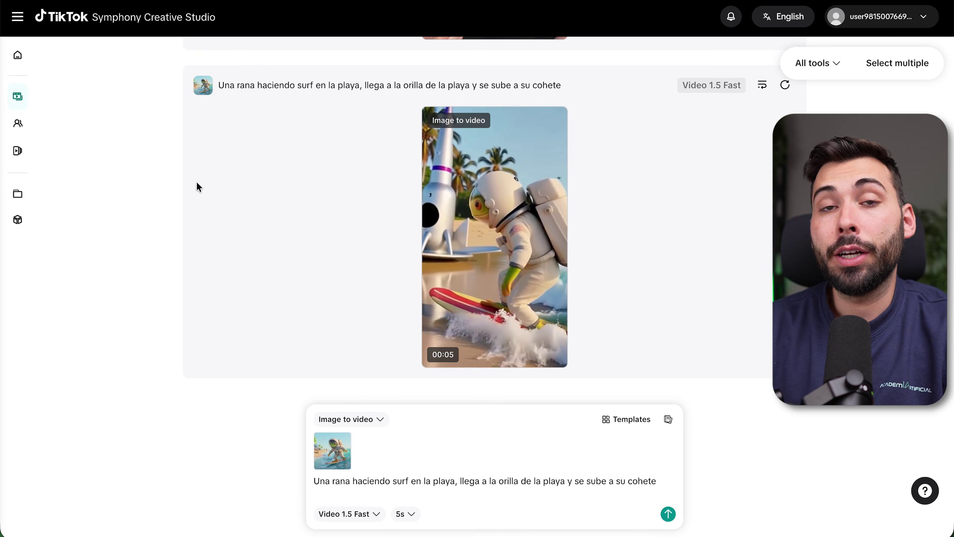
Open Voiceover avatar and browse the gallery of AI-generated avatars
{"action": "mouse_move", "coordinate": [13, 158]}
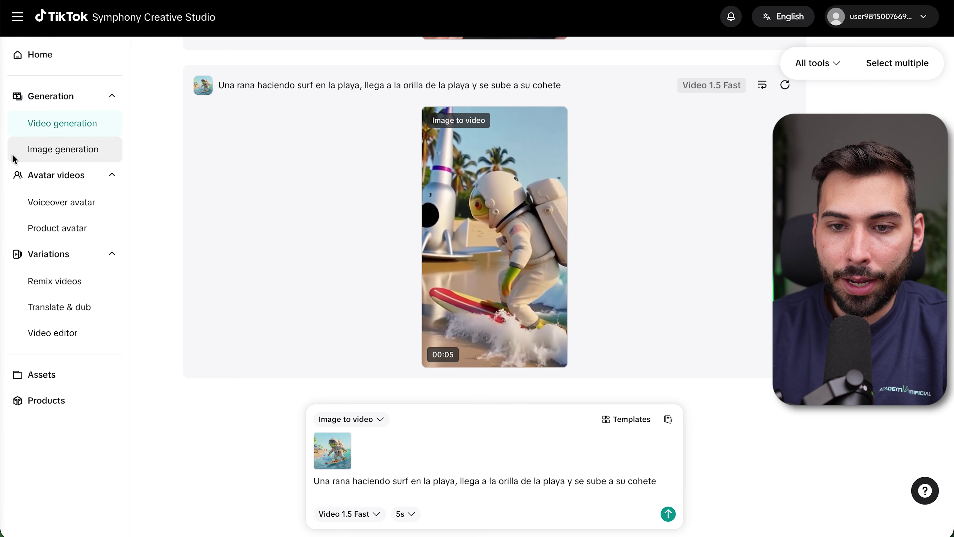
{"action": "left_click", "coordinate": [83, 203]}
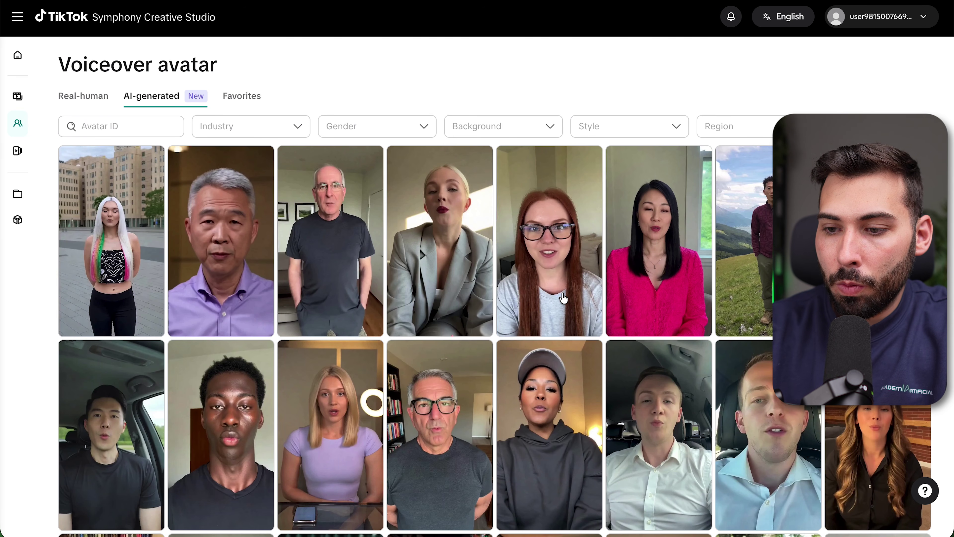
{"action": "scroll", "coordinate": [564, 298], "scroll_direction": "down", "scroll_amount": 15}
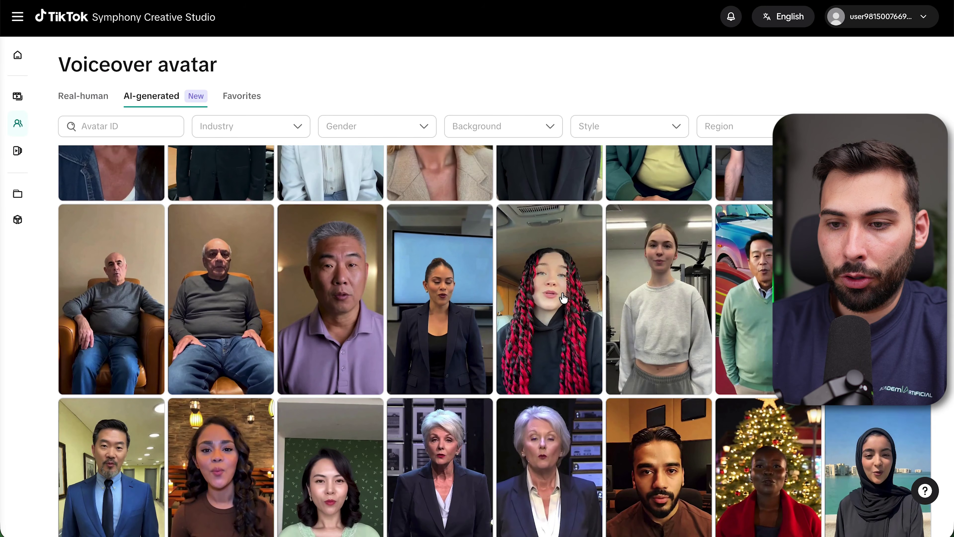
{"action": "scroll", "coordinate": [563, 298], "scroll_direction": "down", "scroll_amount": 20}
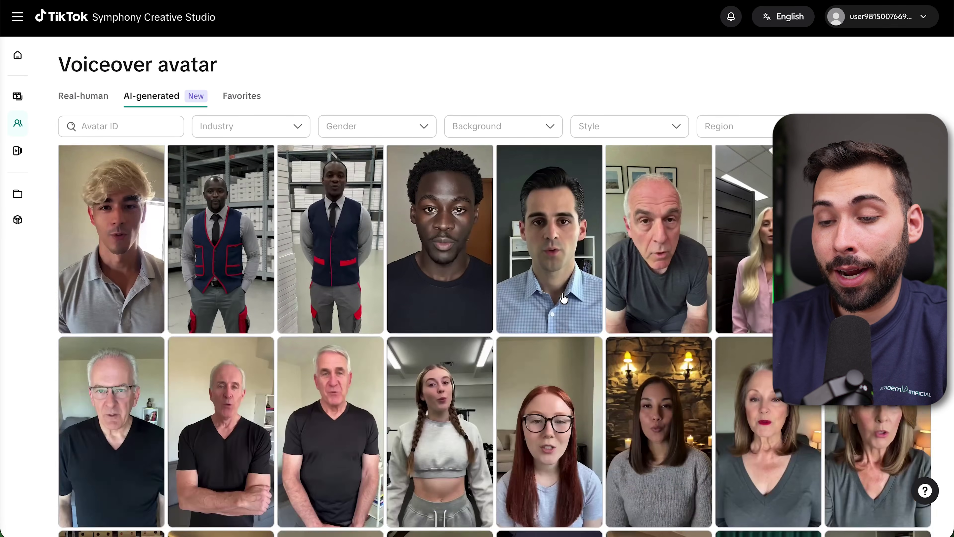
{"action": "scroll", "coordinate": [563, 298], "scroll_direction": "down", "scroll_amount": 20}
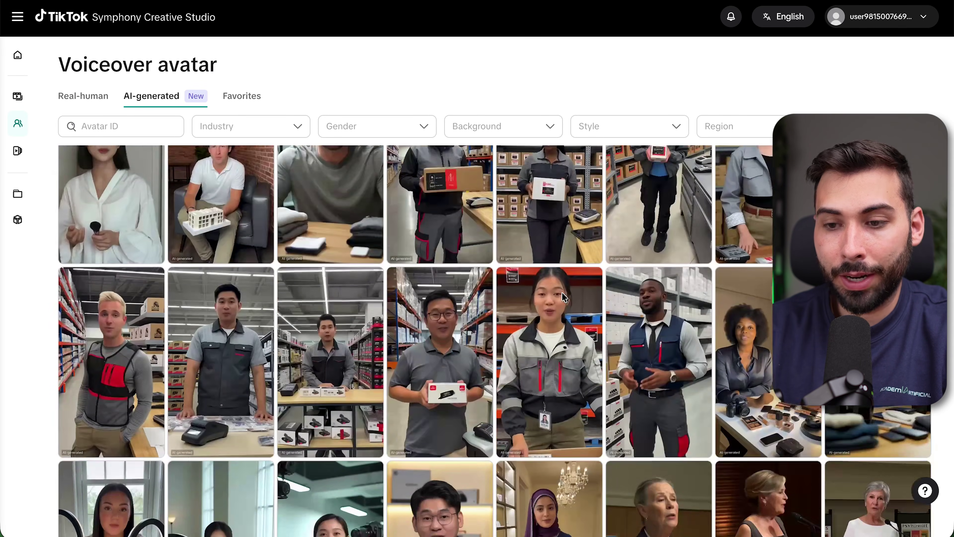
{"action": "scroll", "coordinate": [562, 292], "scroll_direction": "down", "scroll_amount": 20}
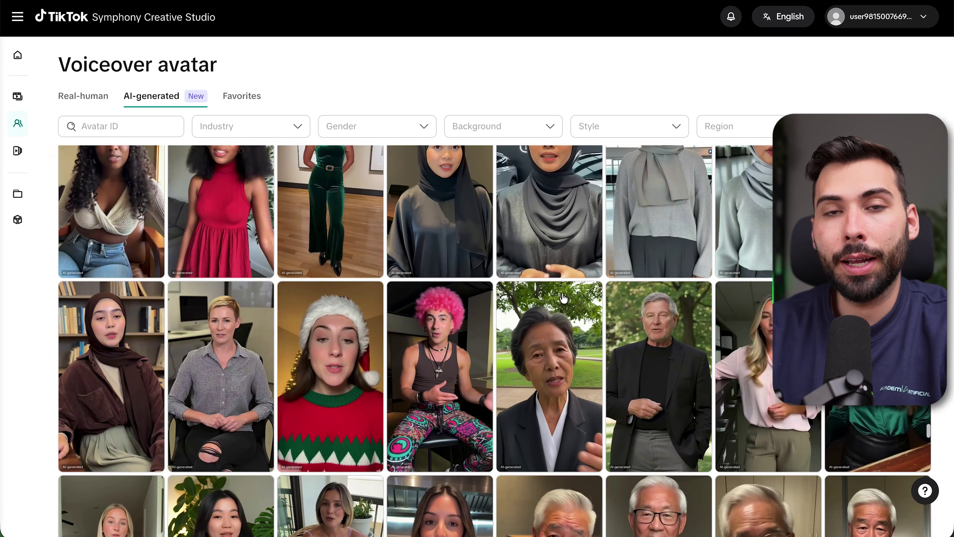
Browse the Real-human avatars, pick the man in the striped shirt, select his in-car look with the green sweater, and continue to the voiceover
{"action": "left_click", "coordinate": [168, 105]}
{"action": "left_click", "coordinate": [78, 99]}
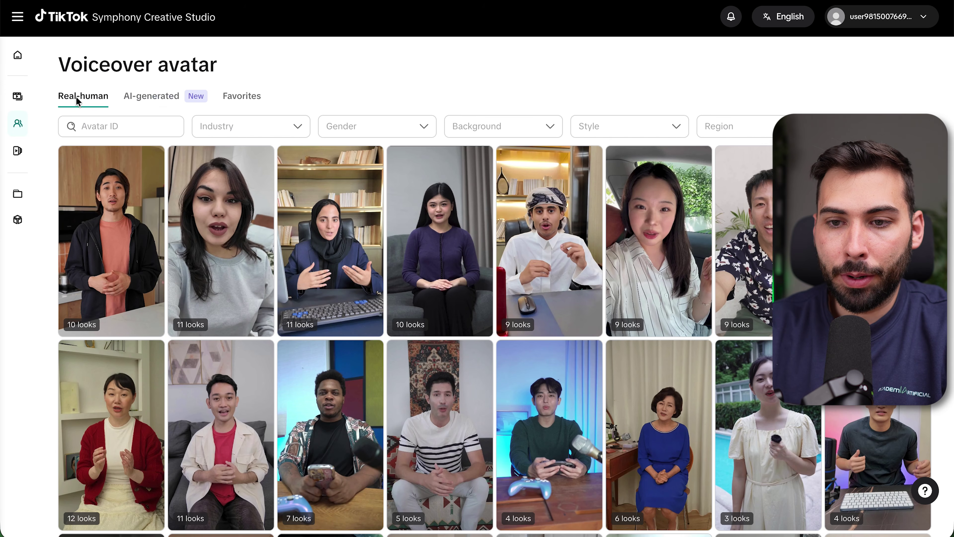
{"action": "scroll", "coordinate": [570, 202], "scroll_direction": "down", "scroll_amount": 5}
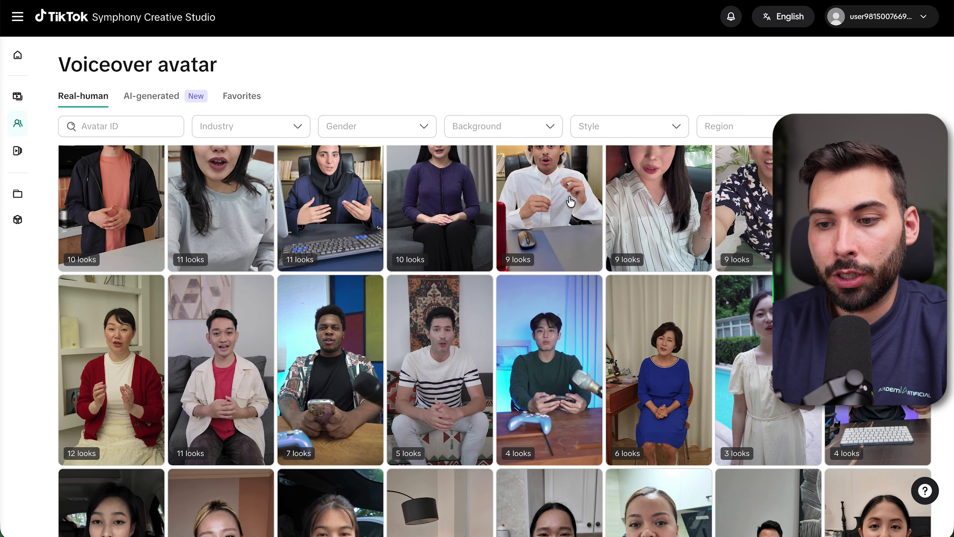
{"action": "scroll", "coordinate": [482, 212], "scroll_direction": "up", "scroll_amount": 2}
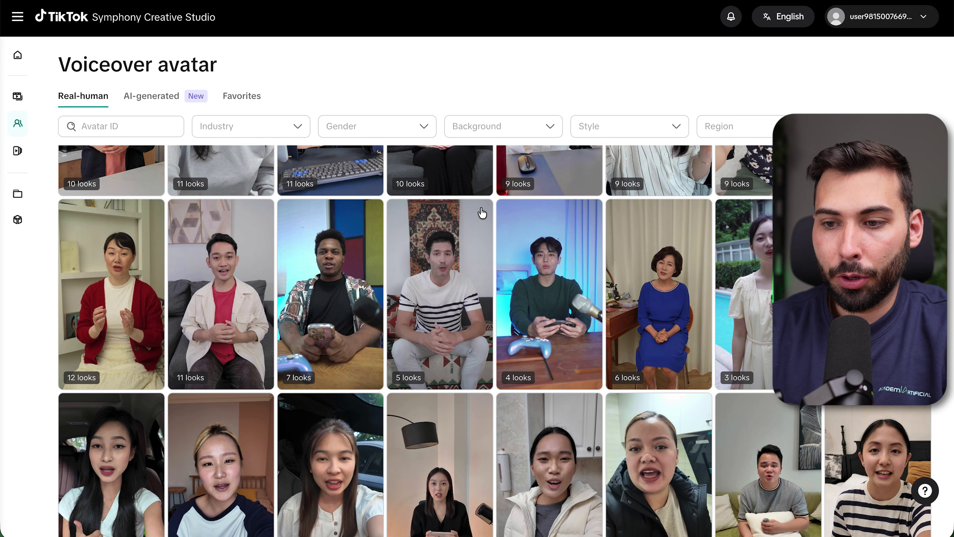
{"action": "left_click", "coordinate": [452, 291]}
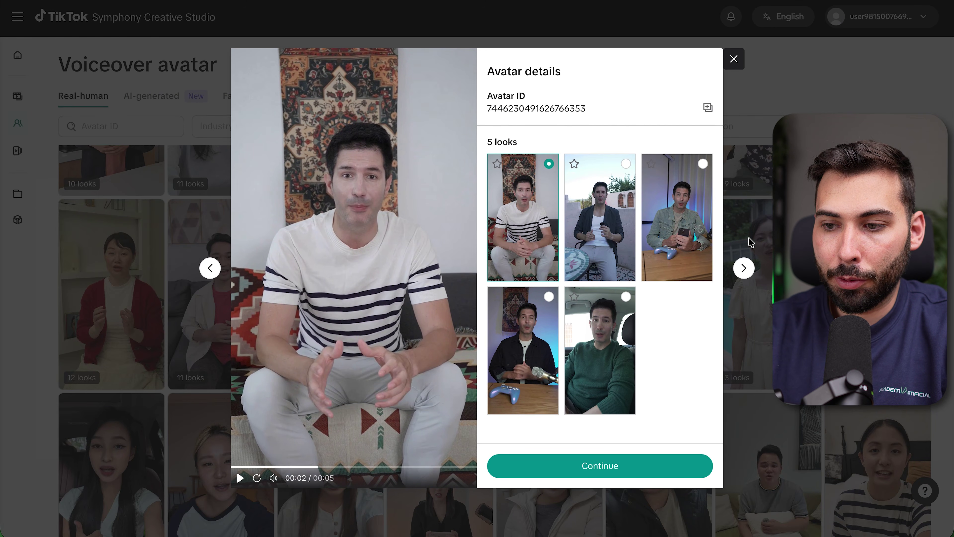
{"action": "left_click", "coordinate": [603, 346]}
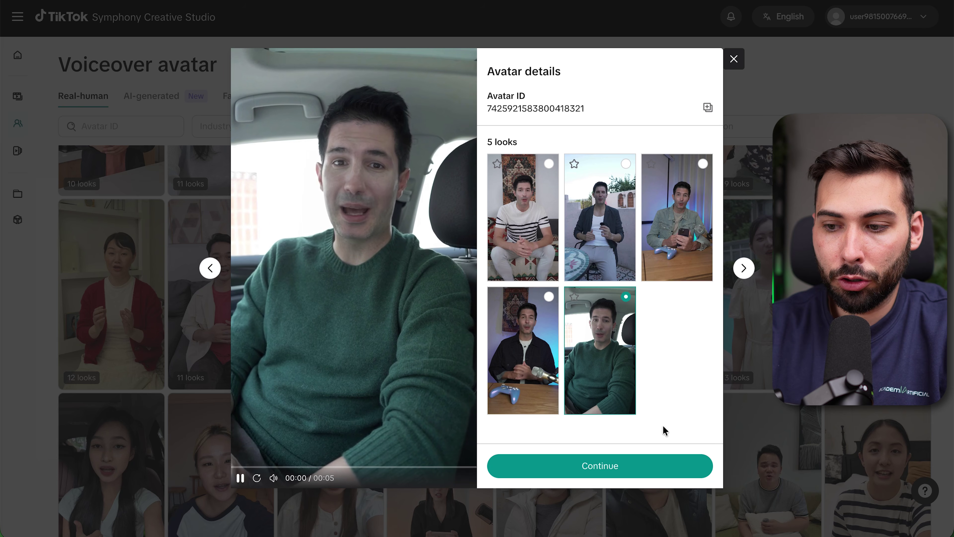
{"action": "left_click", "coordinate": [614, 469]}
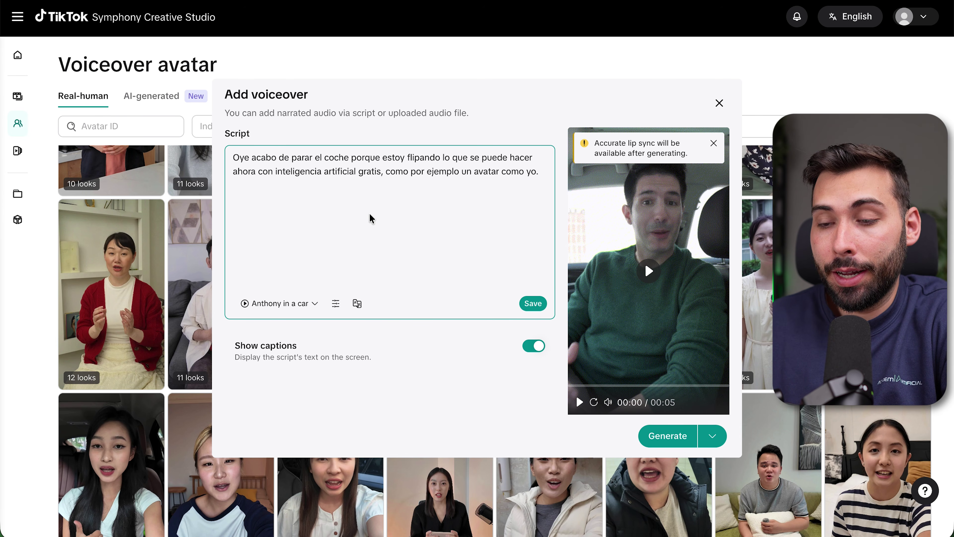
Save the avatar's script "Oye acabo de parar el coche porque estoy flipando… como por ejemplo un avatar como yo." and preview the voiceover
{"action": "key", "text": "ctrl+a"}
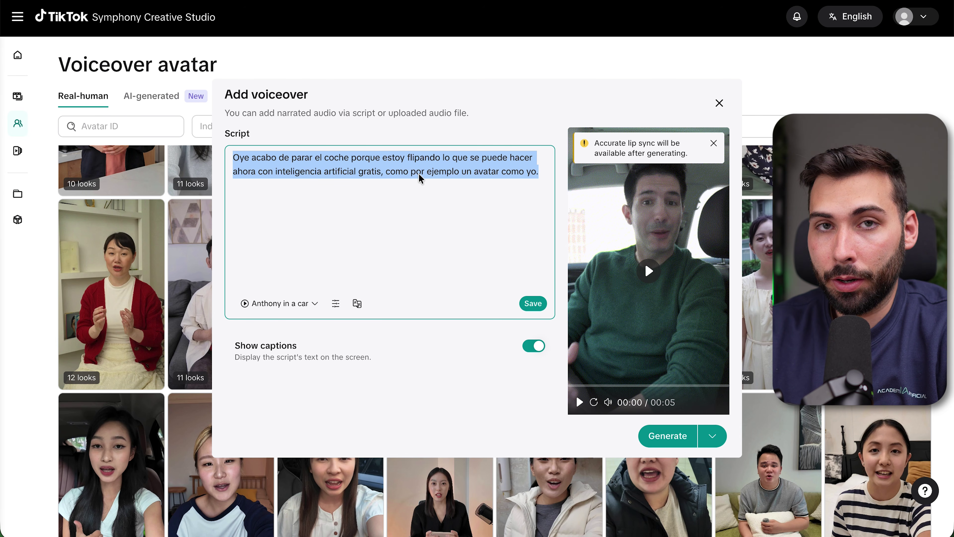
{"action": "key", "text": "BackSpace"}
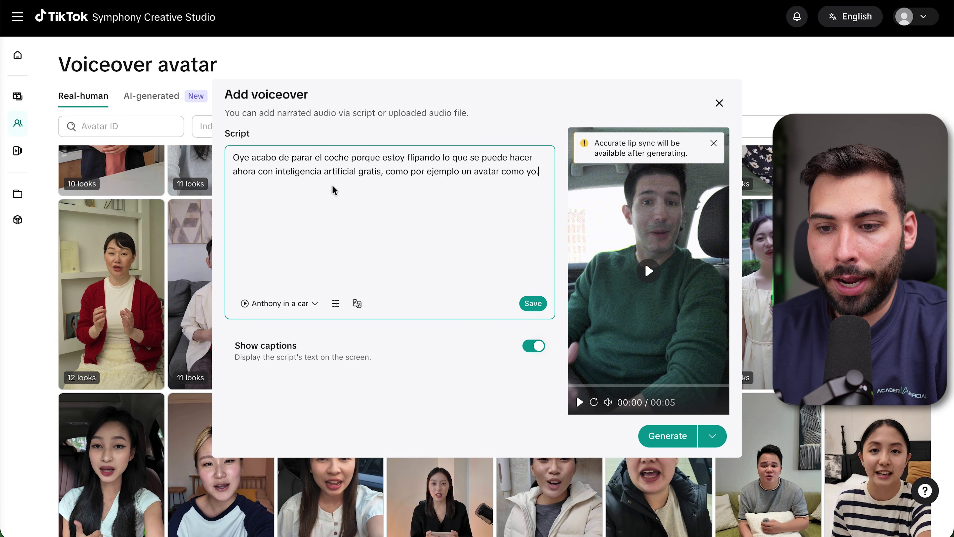
{"action": "left_click", "coordinate": [538, 304]}
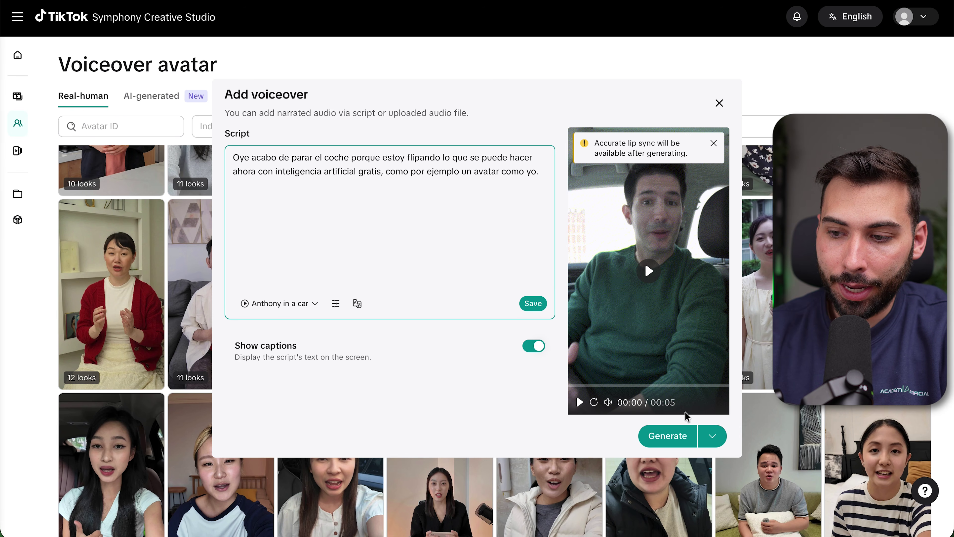
{"action": "left_click", "coordinate": [669, 438]}
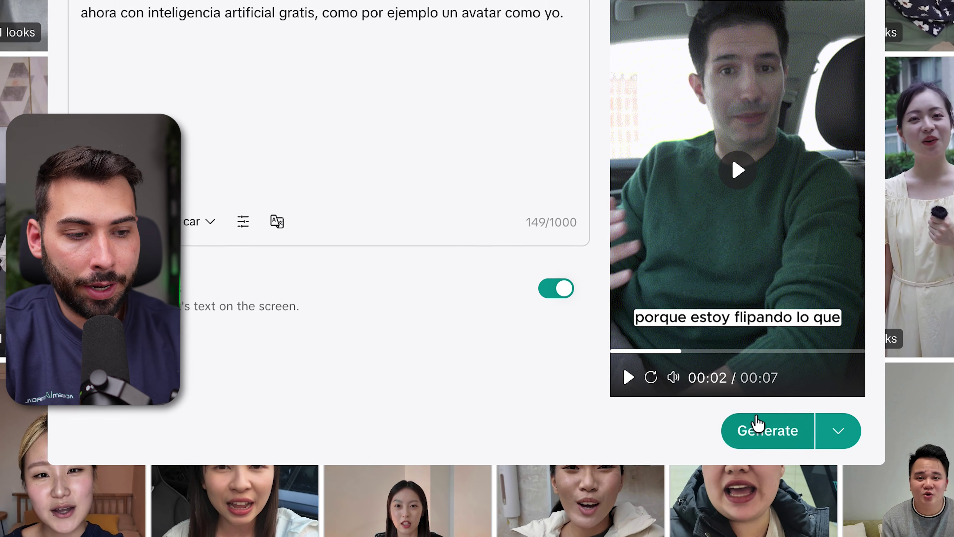
Open the avatar video in Advanced edit and examine the Assets, Audio, Voiceover, Captions and Avatars options
{"action": "left_click", "coordinate": [714, 435]}
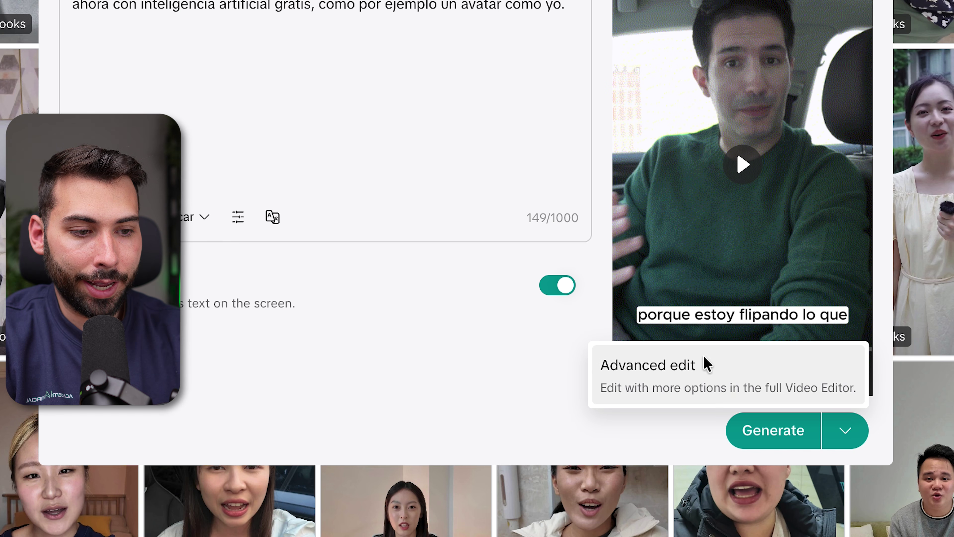
{"action": "left_click", "coordinate": [698, 383]}
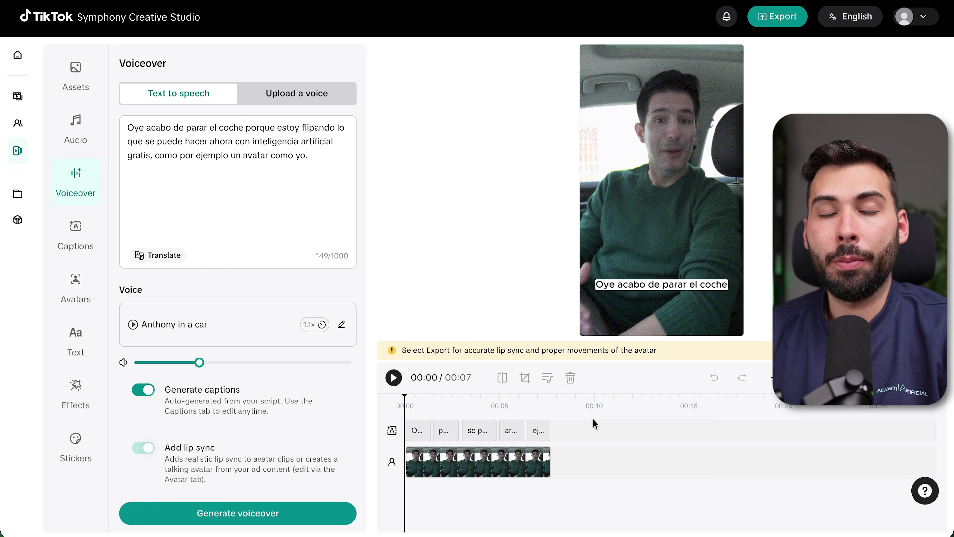
{"action": "left_click", "coordinate": [76, 81]}
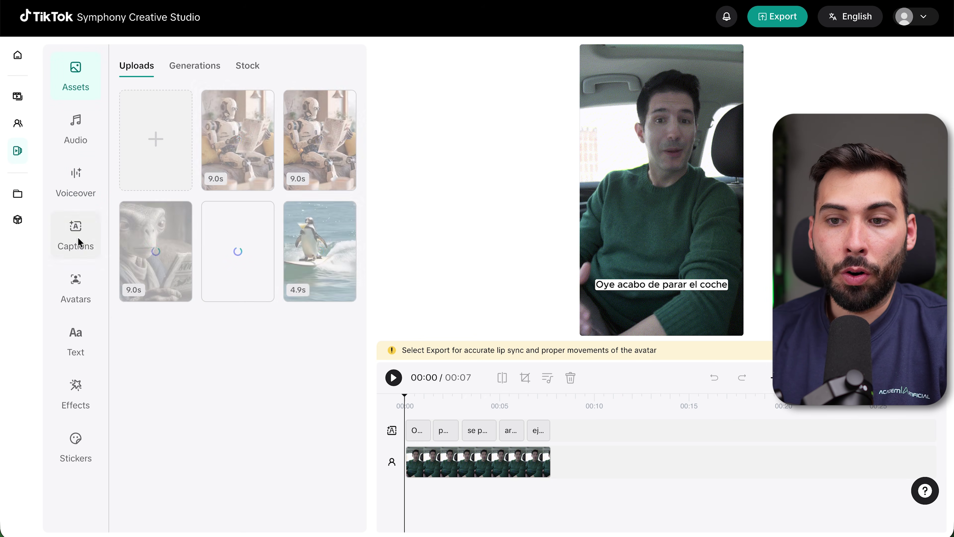
{"action": "left_click", "coordinate": [77, 127]}
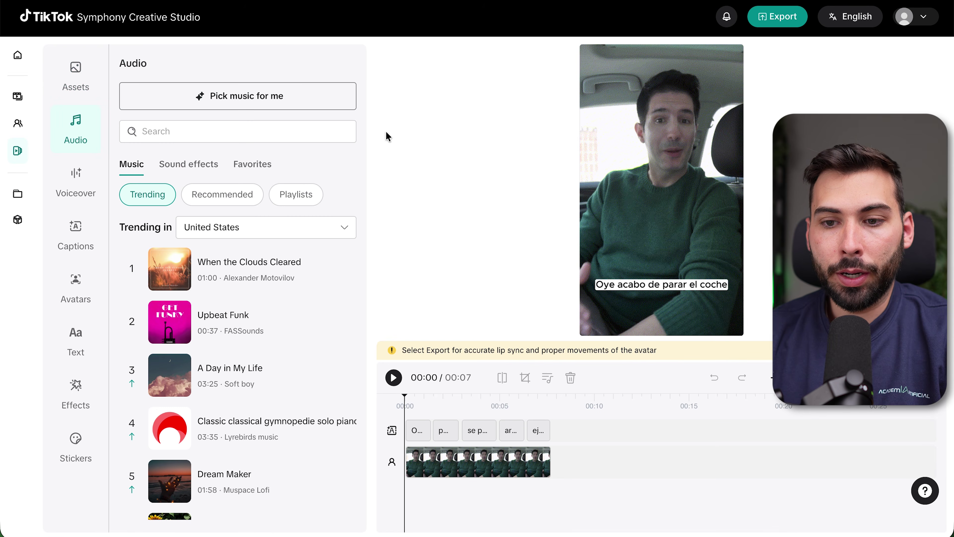
{"action": "left_click", "coordinate": [80, 184]}
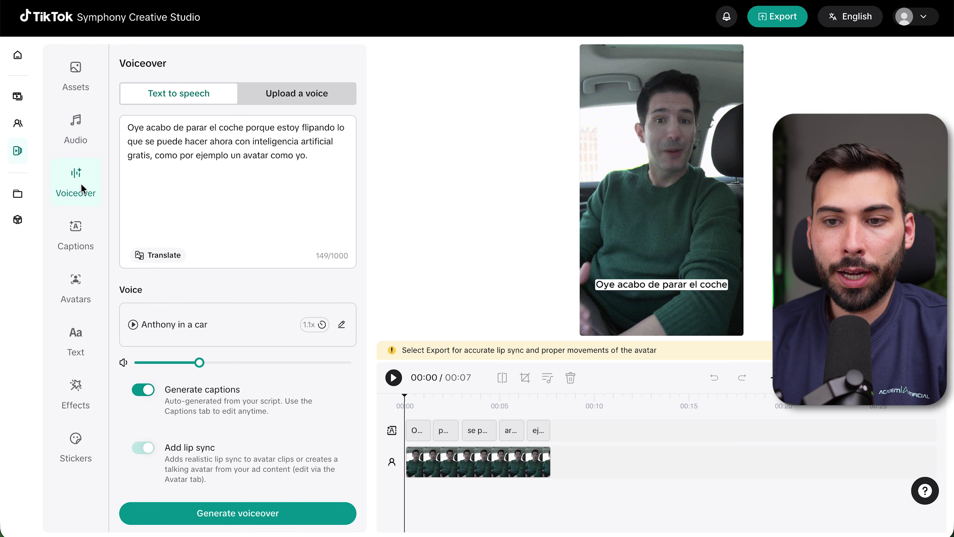
{"action": "left_click", "coordinate": [90, 254]}
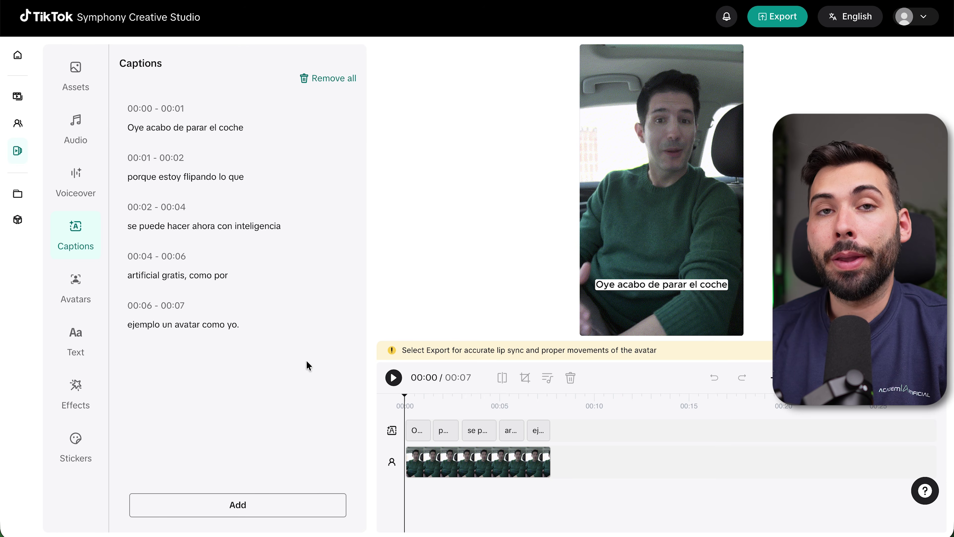
{"action": "left_click", "coordinate": [79, 292]}
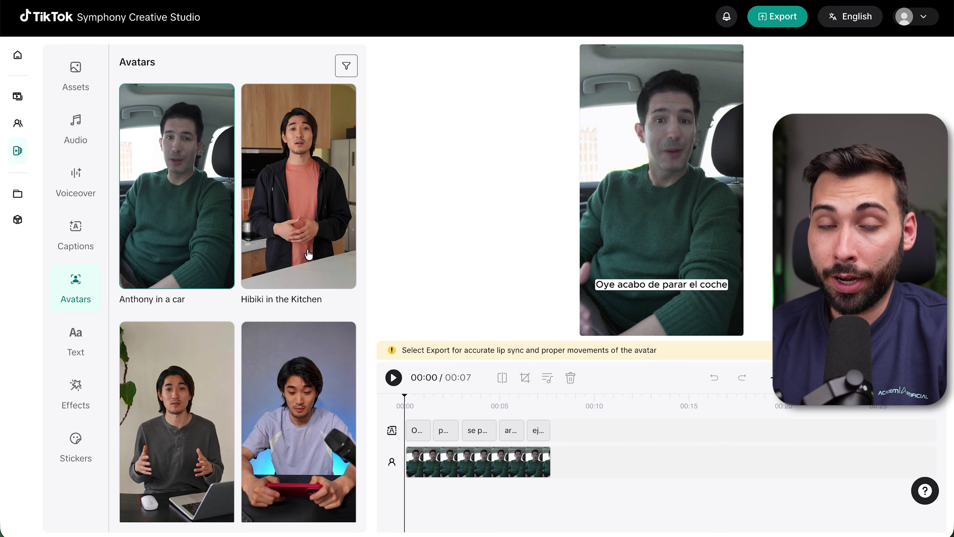
Examine the Text, Effects and Stickers options for the avatar video in the advanced editor
{"action": "left_click", "coordinate": [74, 352]}
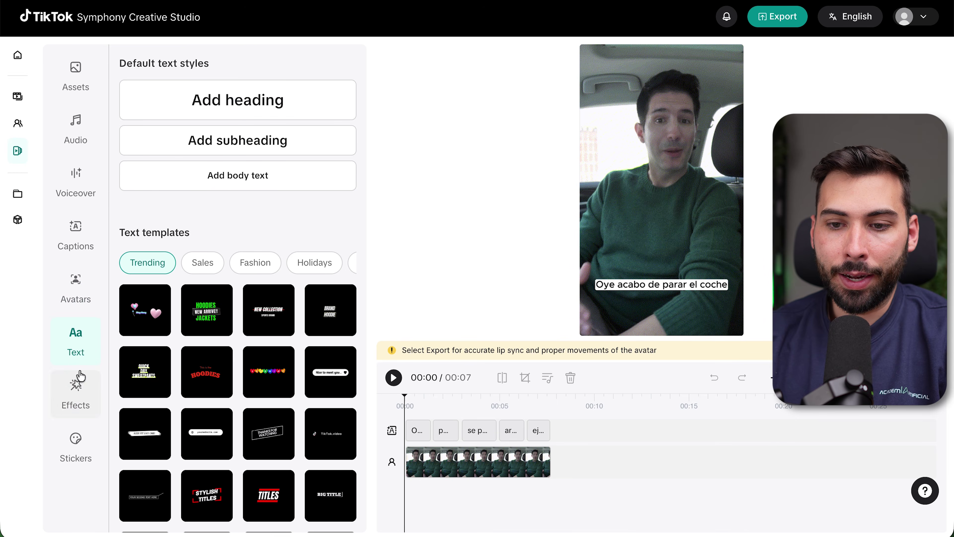
{"action": "left_click", "coordinate": [78, 398]}
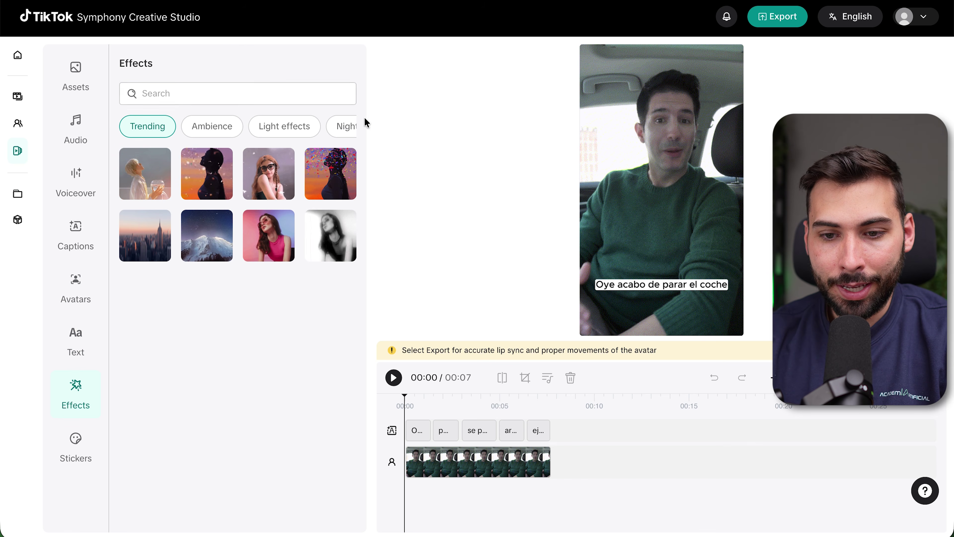
{"action": "left_click", "coordinate": [77, 456]}
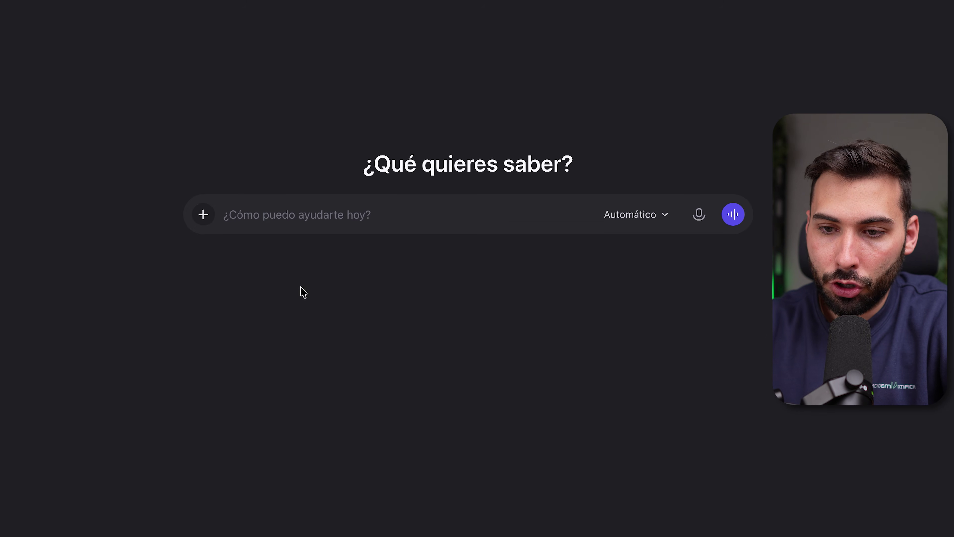
Switch to Qwen Chat and examine its Investigación en profundidad, Crear imagen and Crear Video modes
{"action": "left_click", "coordinate": [113, 158]}
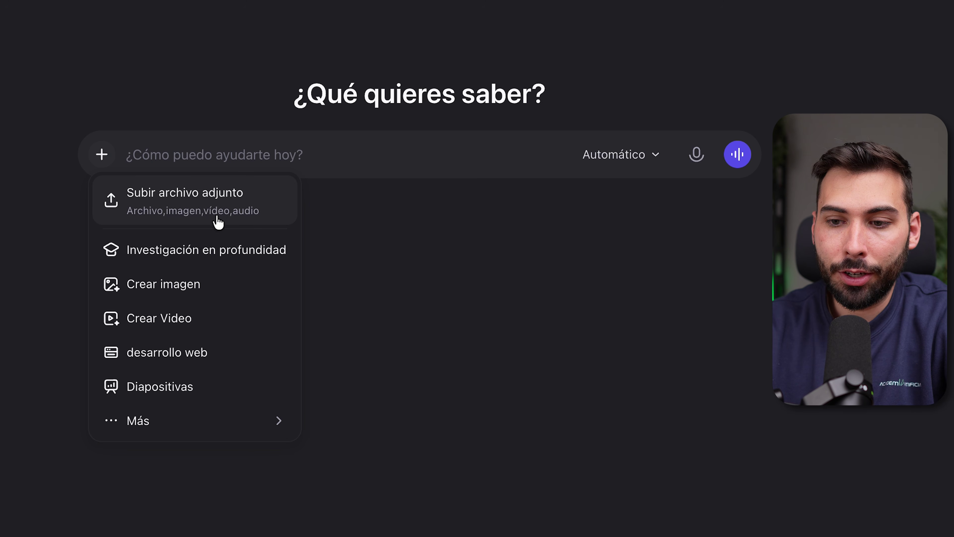
{"action": "left_click", "coordinate": [139, 259]}
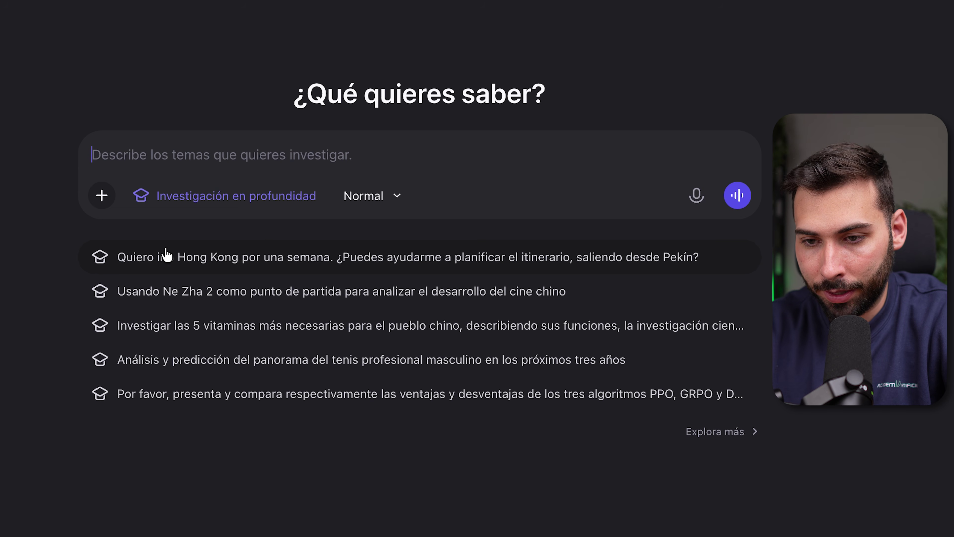
{"action": "left_click", "coordinate": [173, 199]}
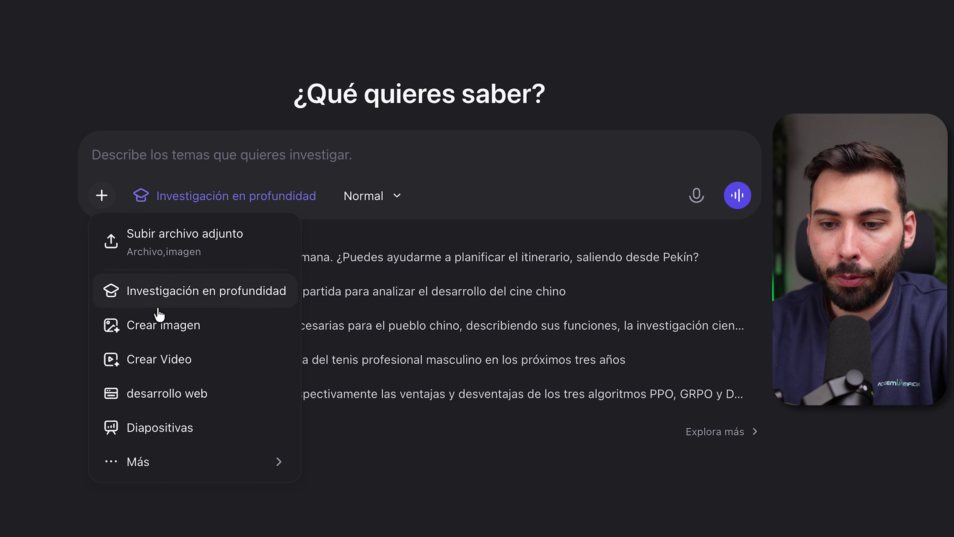
{"action": "left_click", "coordinate": [163, 330]}
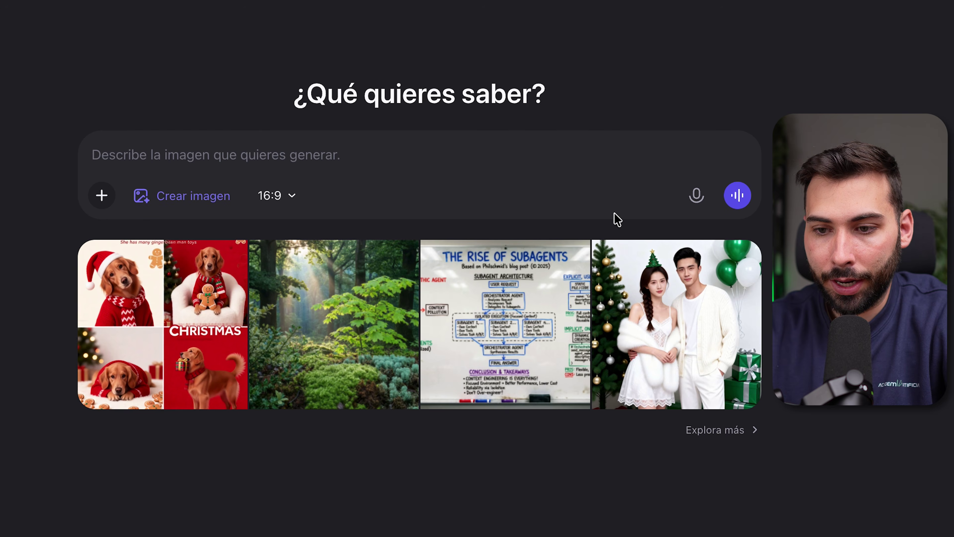
{"action": "left_click", "coordinate": [101, 195]}
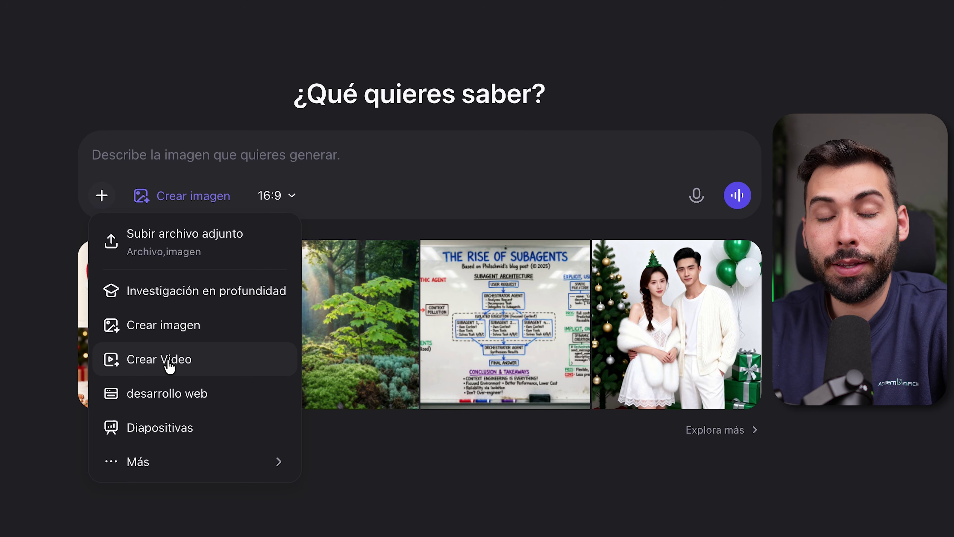
{"action": "left_click", "coordinate": [193, 368]}
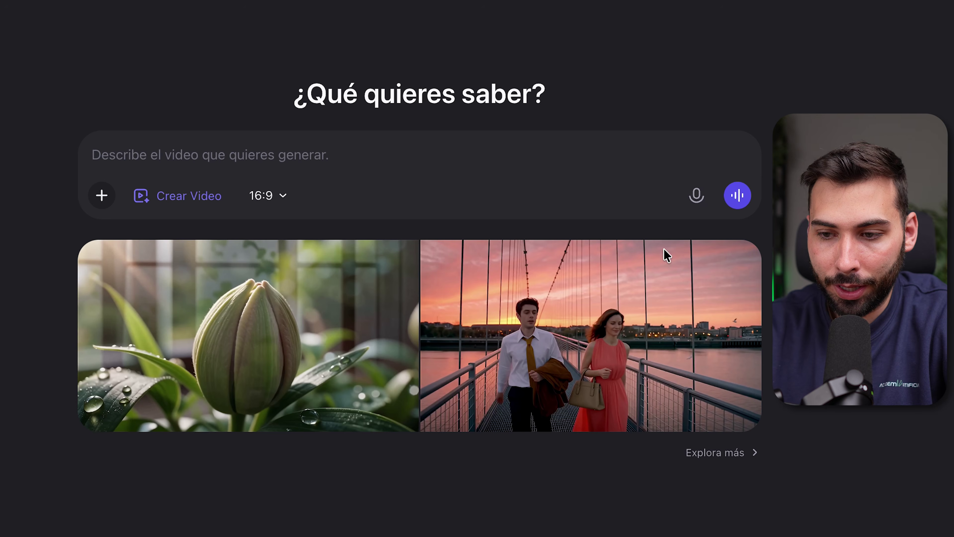
Examine the desarrollo web and Diapositivas modes and the additional modes such as Búsqueda web, Artefactos, Aprende and Planificador de viajes
{"action": "mouse_move", "coordinate": [273, 299]}
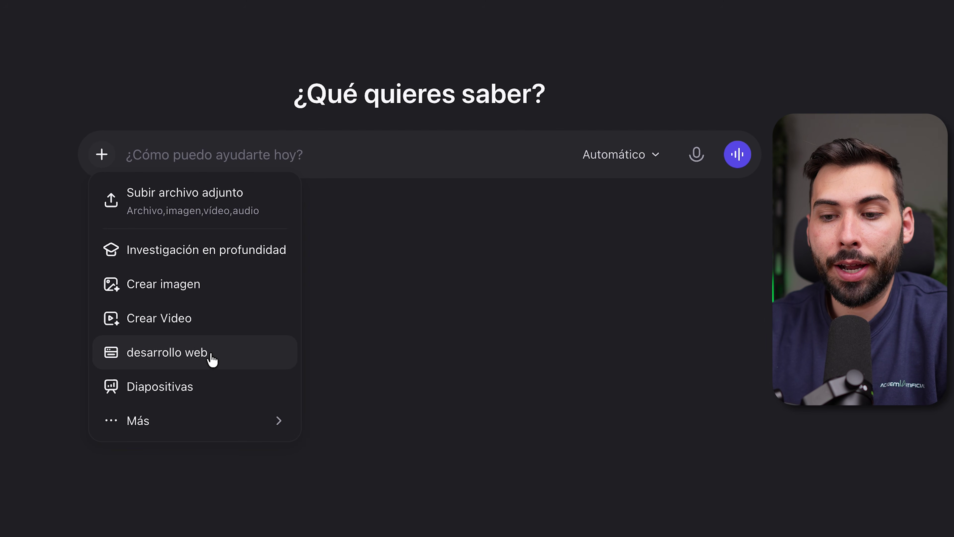
{"action": "left_click", "coordinate": [212, 357]}
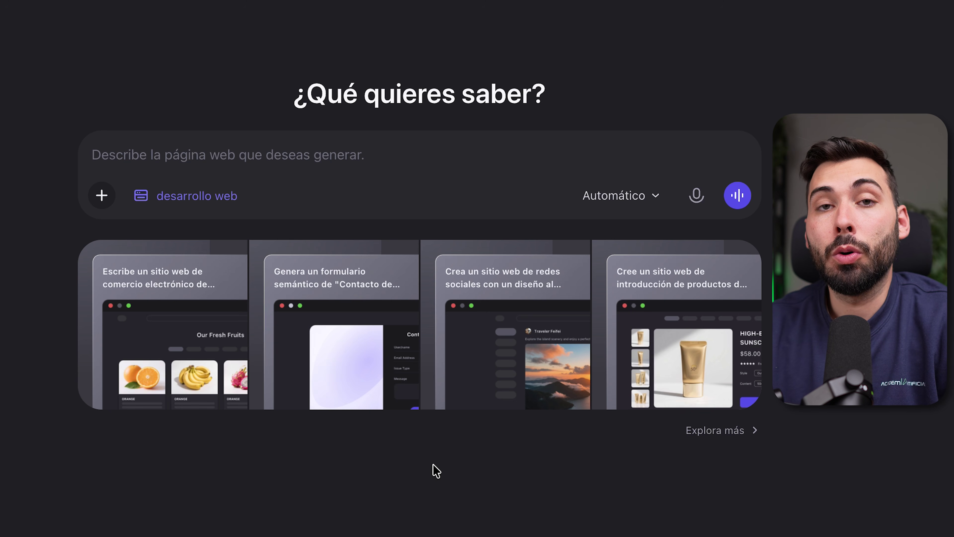
{"action": "left_click", "coordinate": [179, 428]}
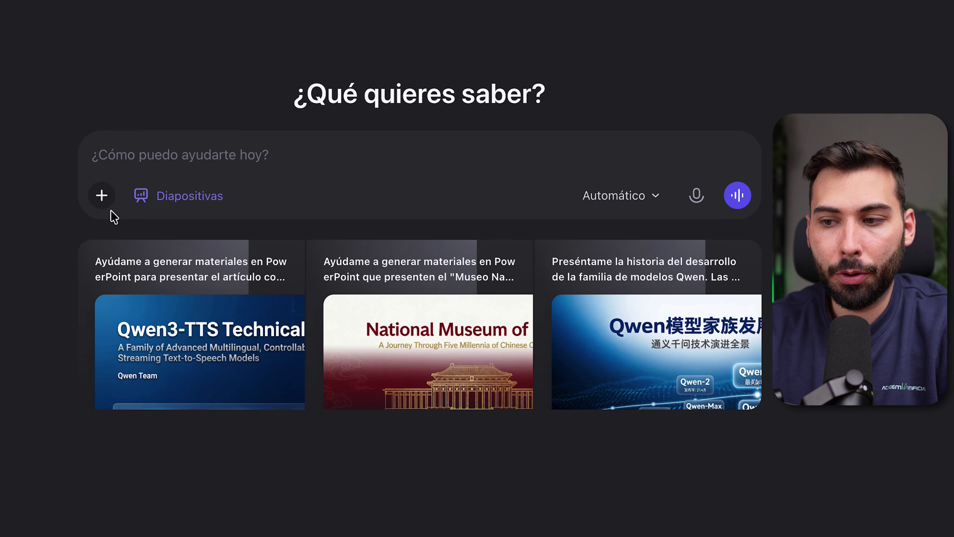
{"action": "left_click", "coordinate": [102, 195]}
{"action": "mouse_move", "coordinate": [172, 474]}
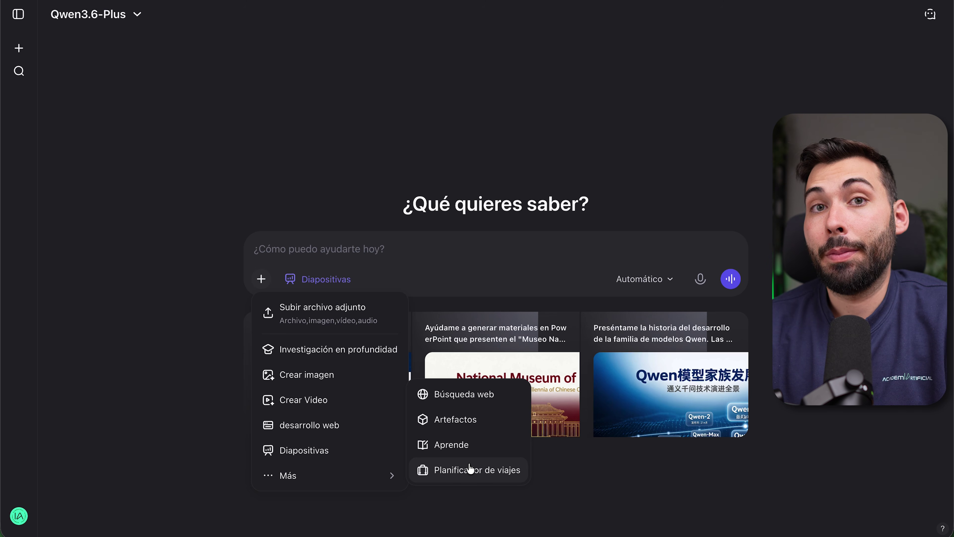
View the available Qwen models and open a temporary chat
{"action": "left_click", "coordinate": [117, 18]}
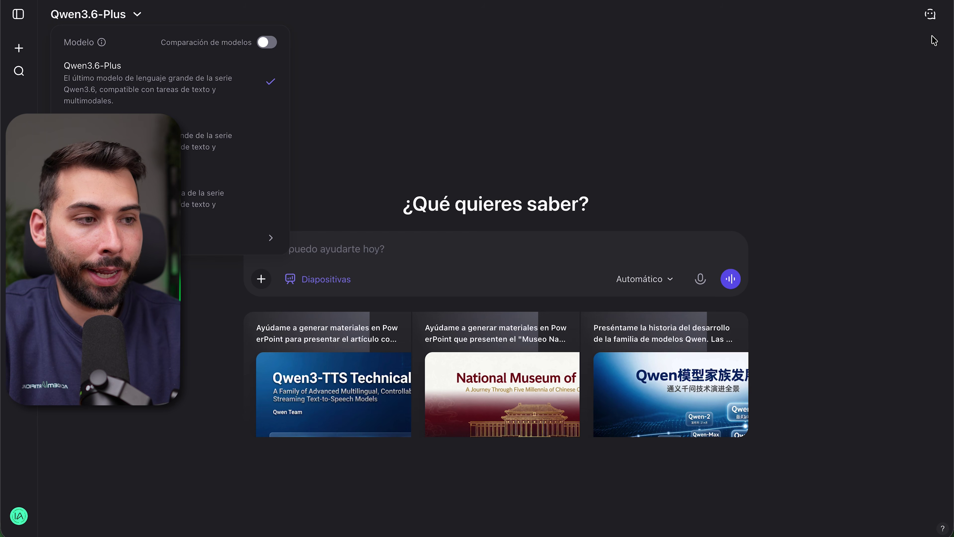
{"action": "left_click", "coordinate": [930, 15]}
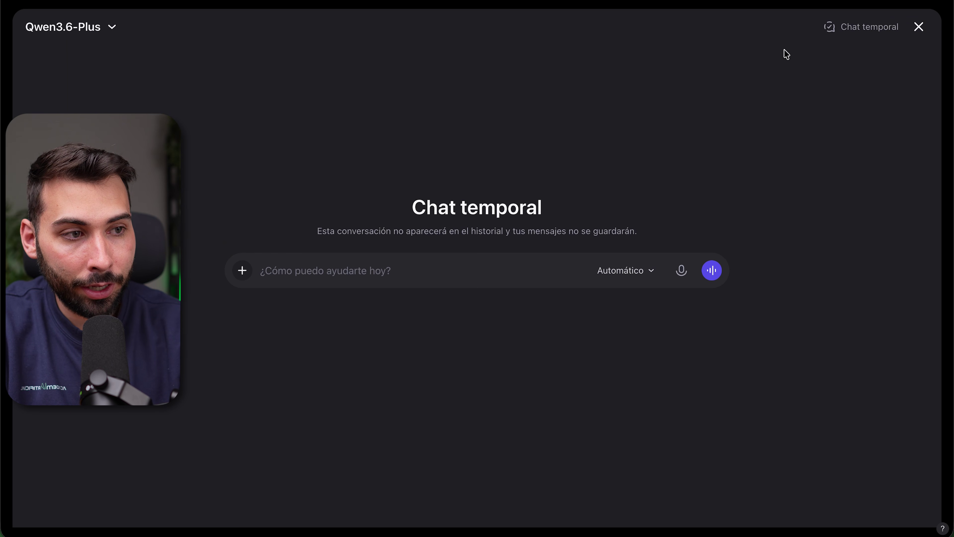